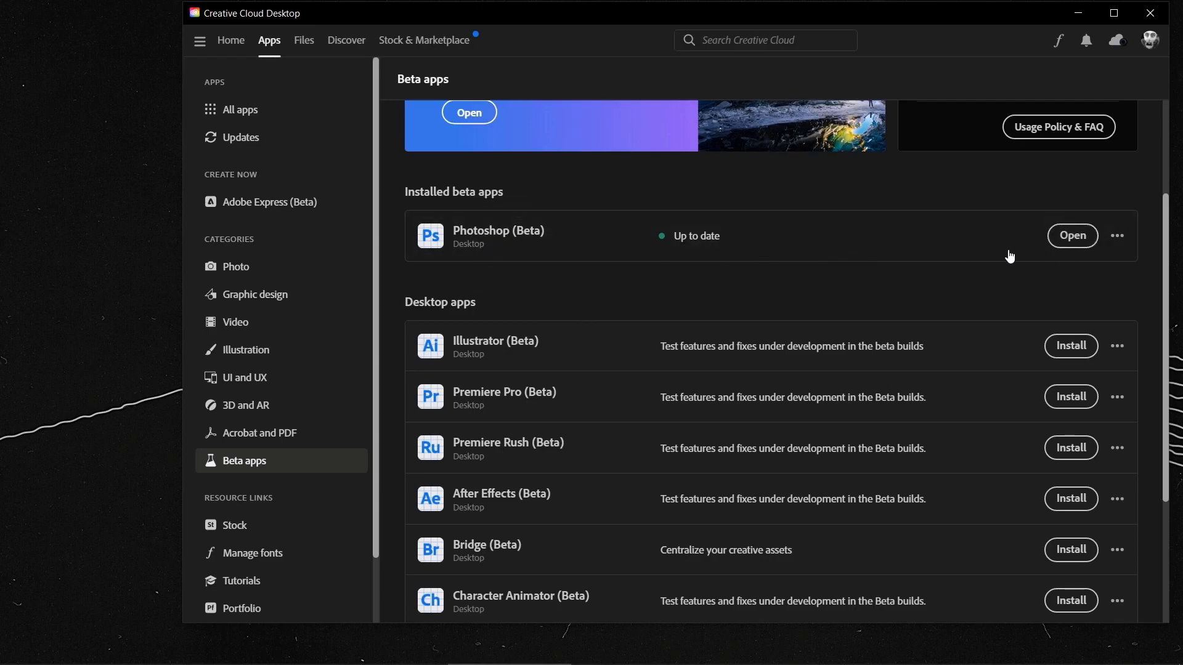
Switch from Creative Cloud Desktop to Photoshop (Beta) and open the bearded man's portrait from the Photoshop AI Generative Fill folder
click(1154, 19)
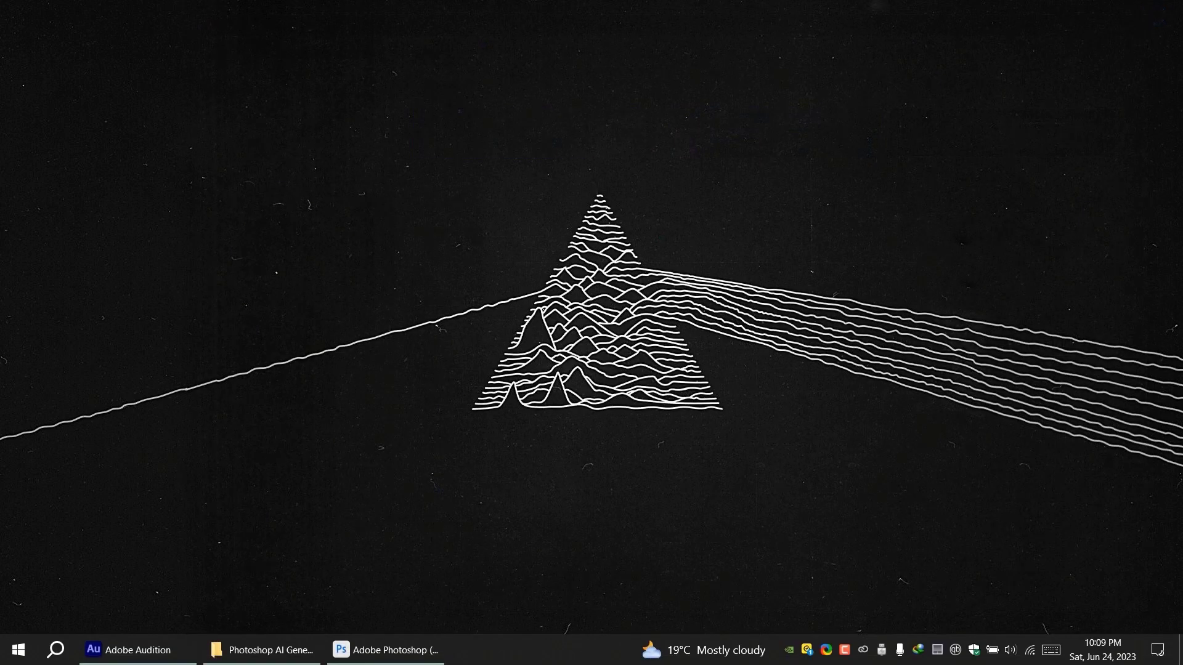
click(372, 646)
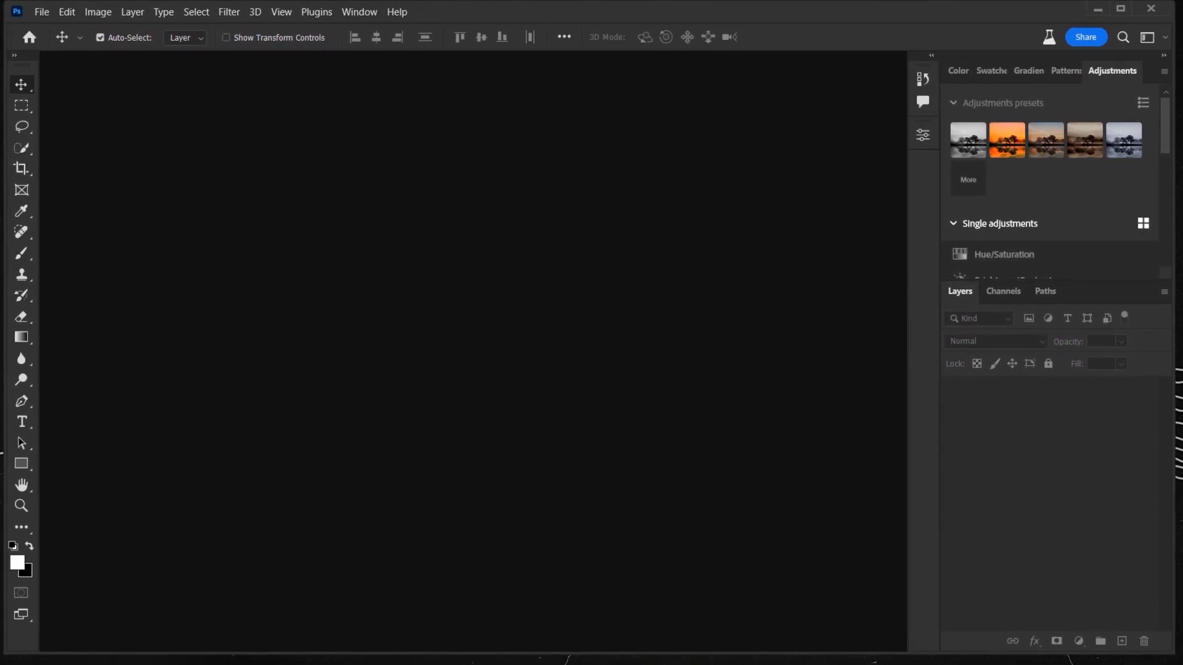
key(alt+Tab)
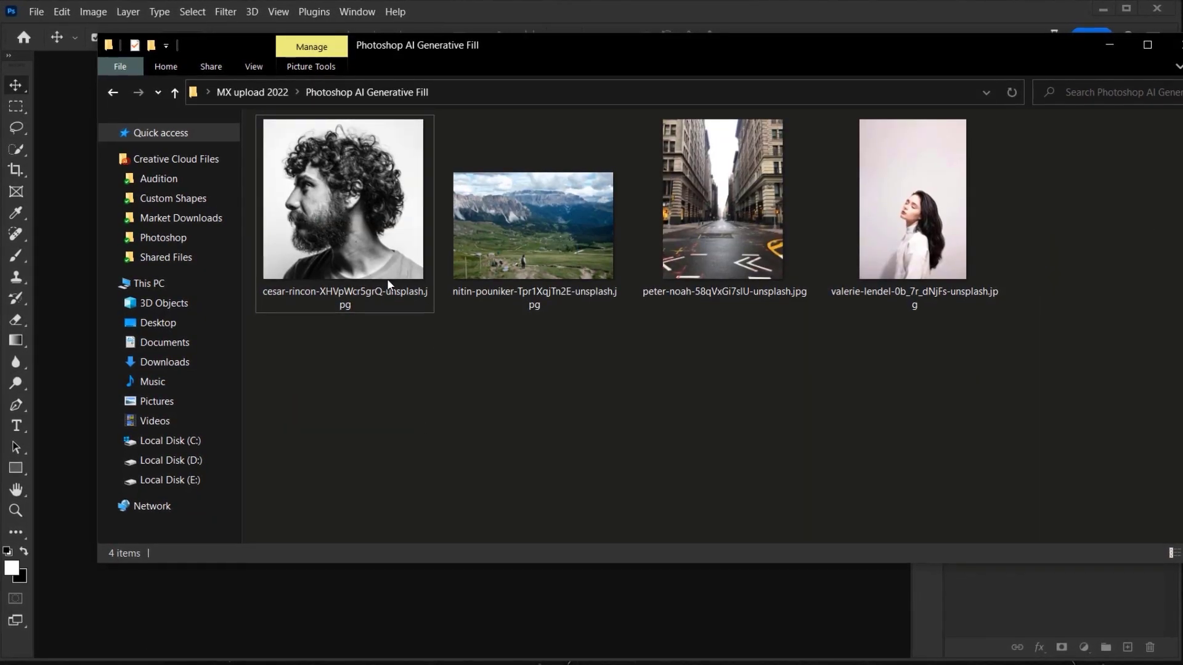
double_click(345, 201)
drag(345, 201, 564, 615)
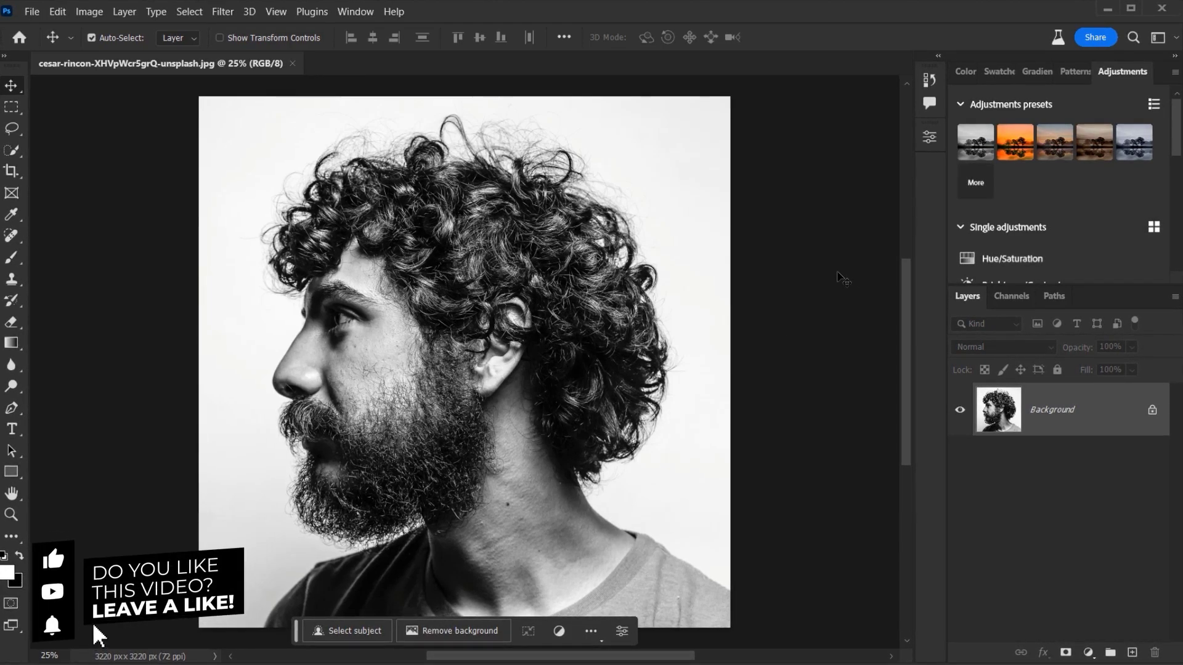
key(ctrl+0)
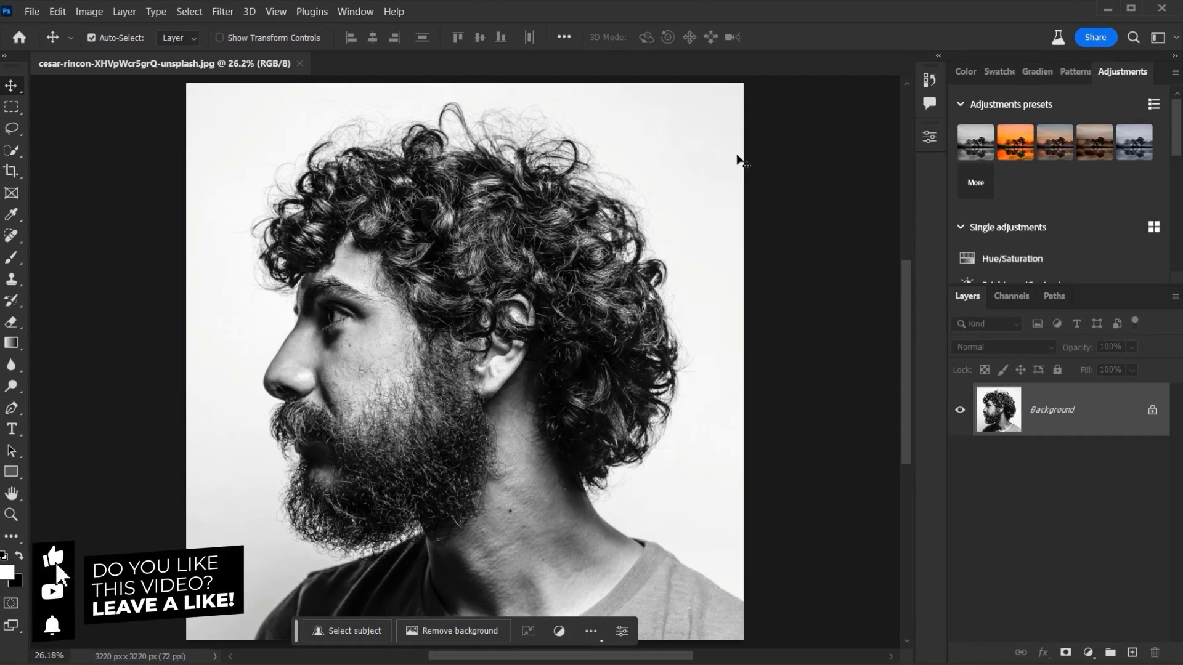
scroll(595, 512, down, 3)
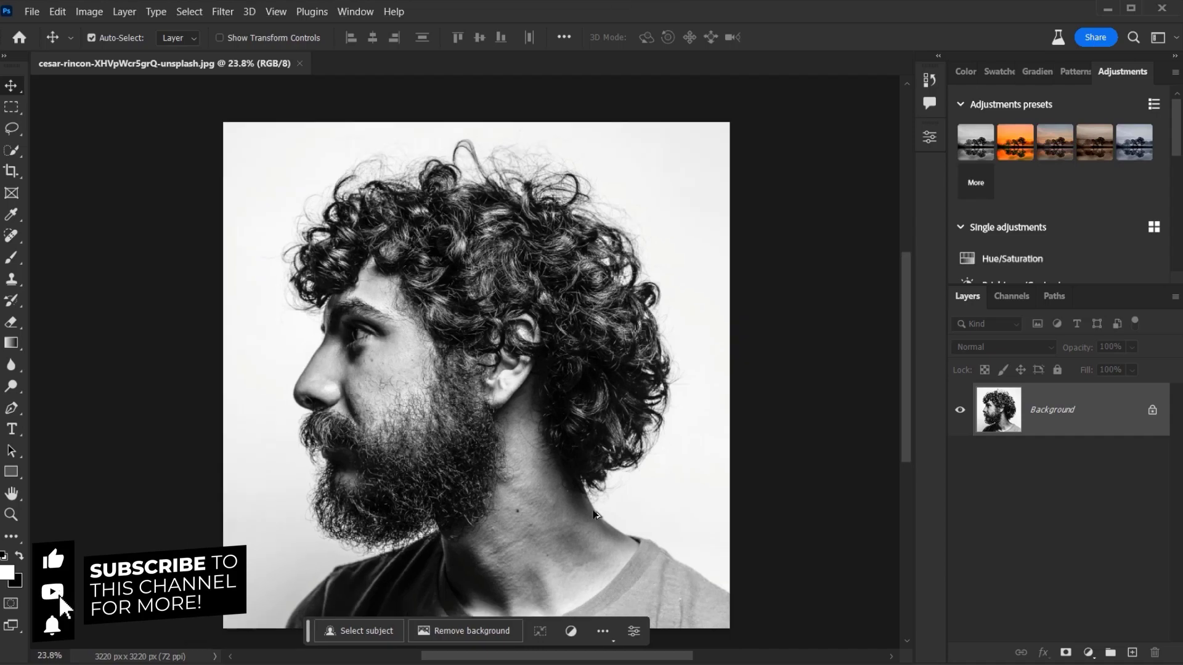
scroll(582, 452, down, 3)
scroll(582, 452, right, 2)
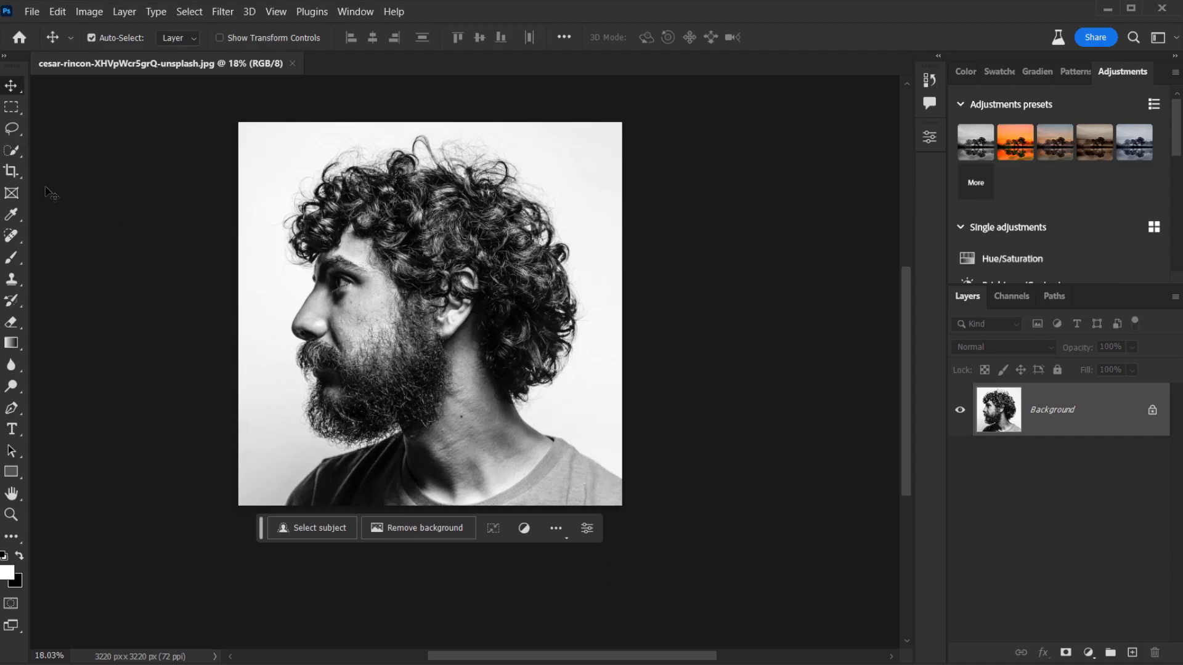
Extend the canvas with the Crop tool behind the man's head to about 3985 × 3220 px
click(17, 180)
click(77, 171)
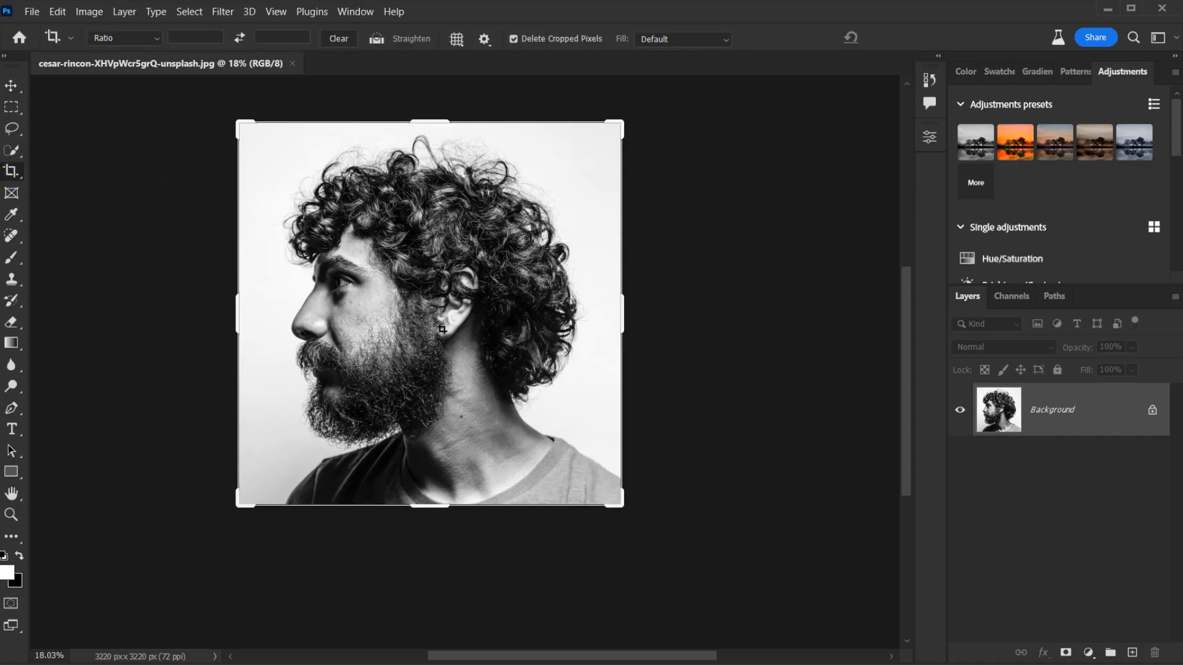
drag(624, 325, 668, 348)
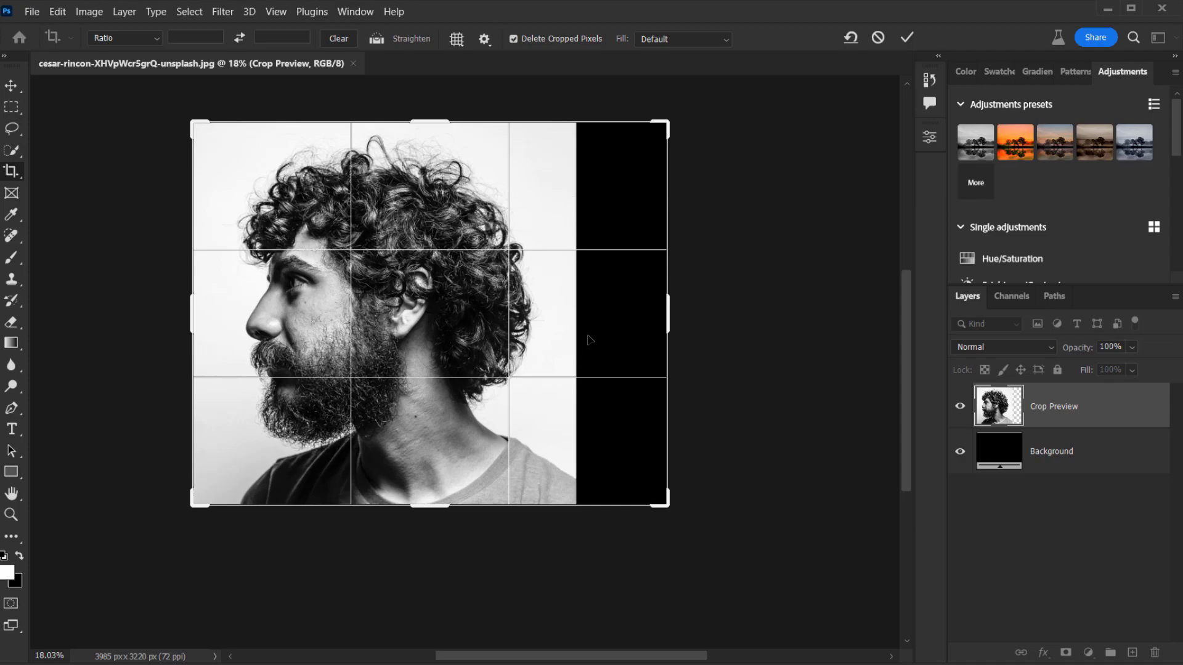
click(906, 38)
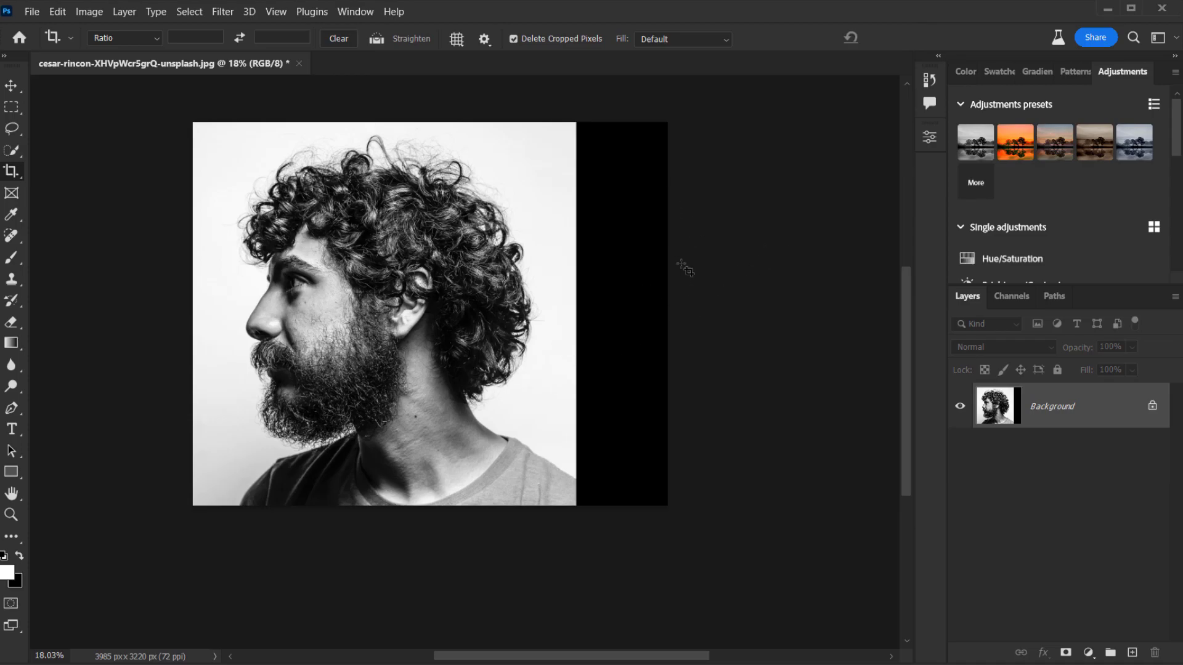
key(ctrl)
Select the black strip beside the portrait with the Rectangular Marquee tool, slightly overlapping the photo's edge
click(9, 111)
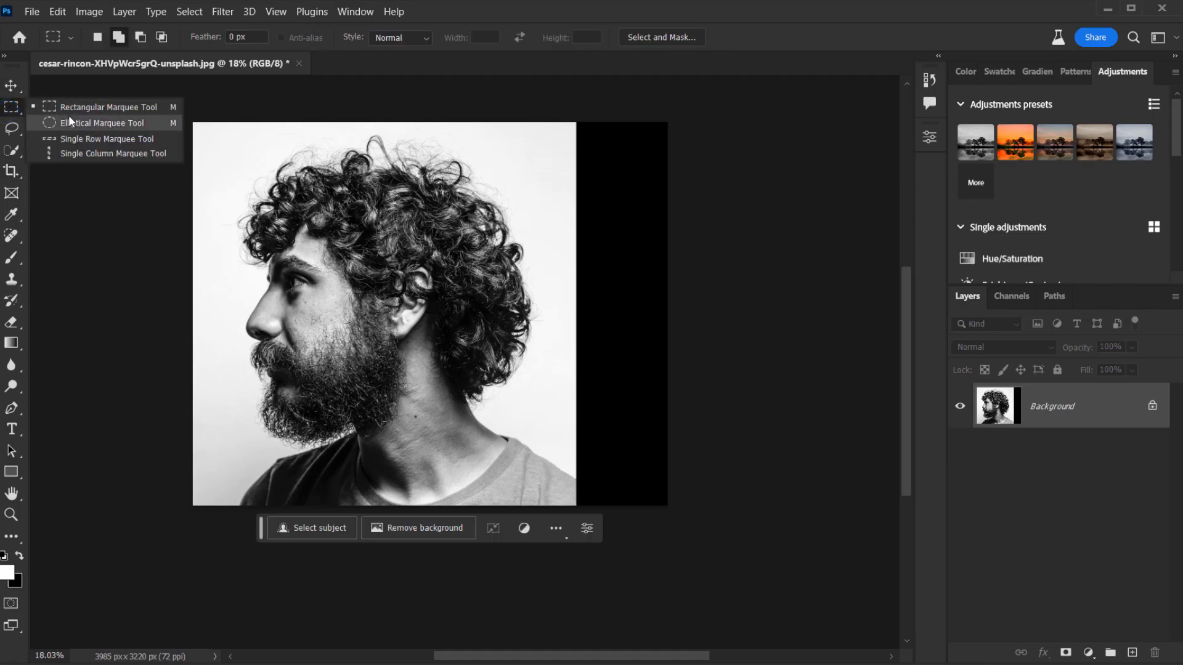
click(74, 102)
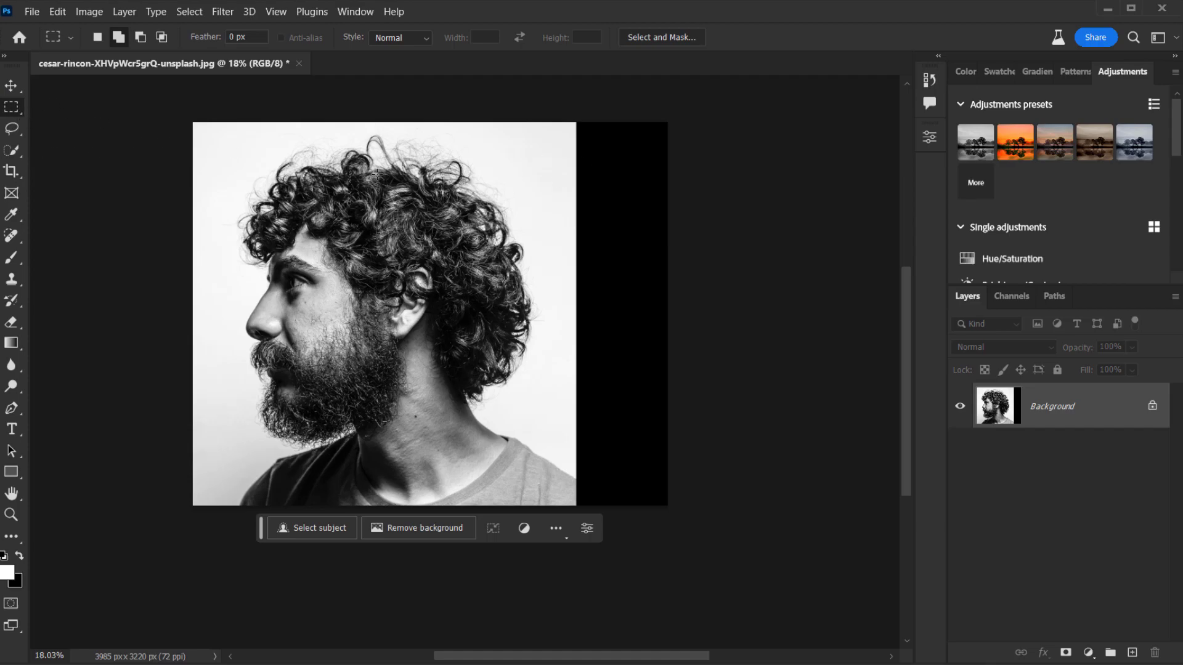
drag(574, 118, 677, 508)
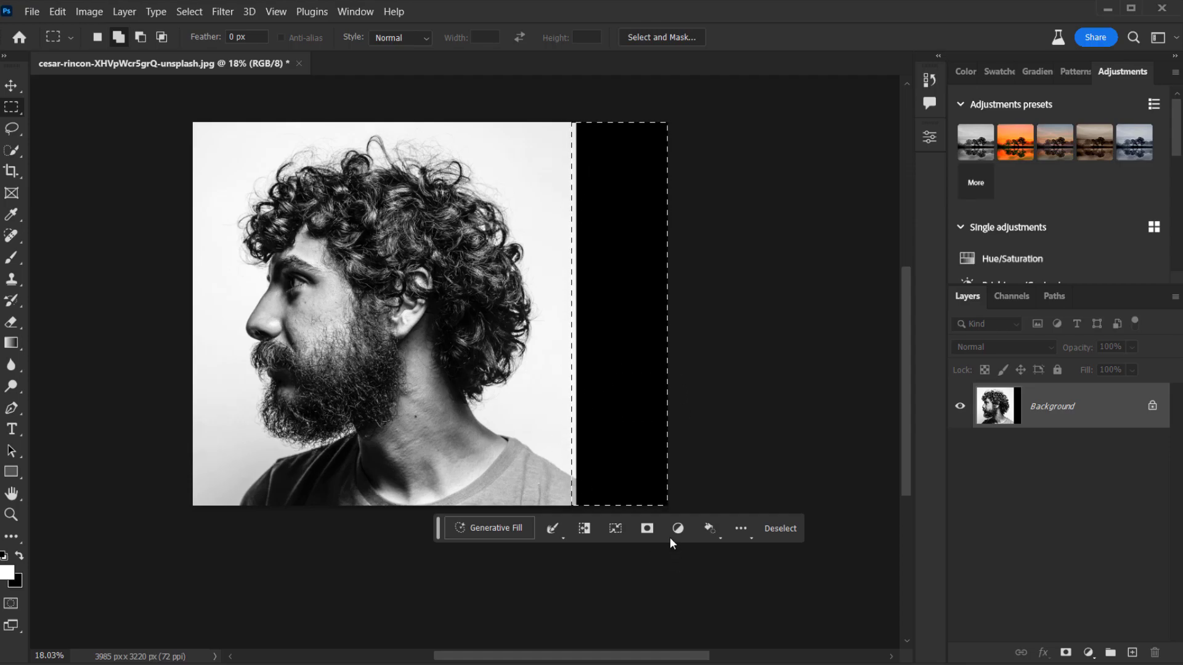
Run Generative Fill on the selected strip with the prompt left blank
click(709, 531)
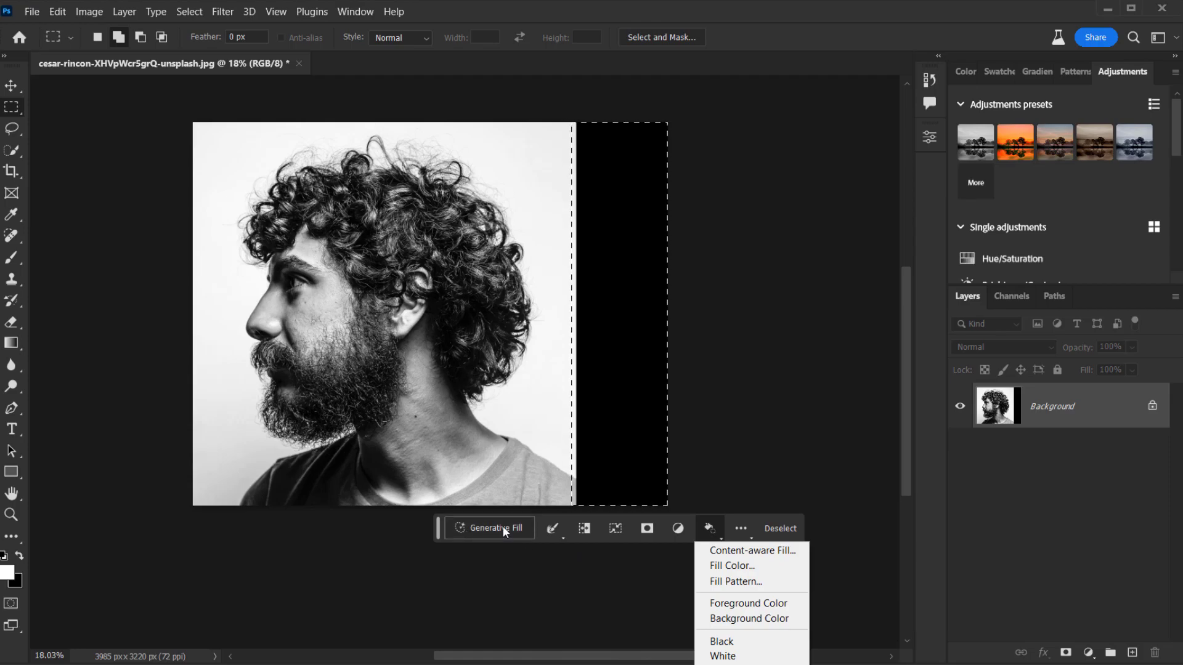
click(481, 530)
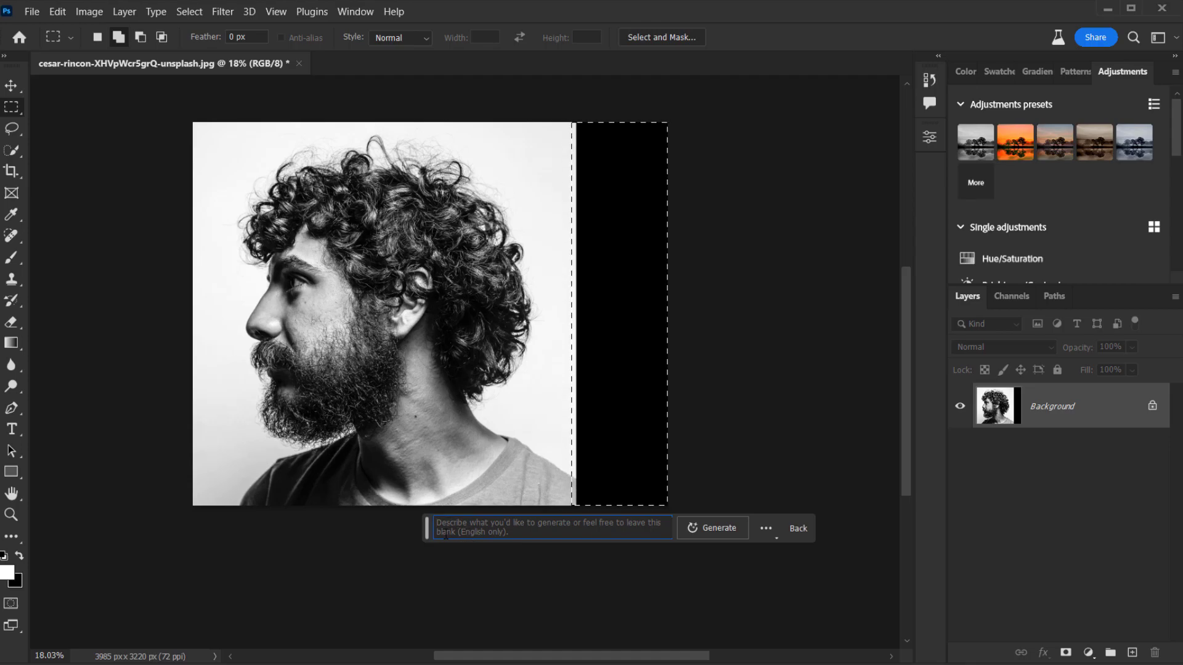
click(483, 527)
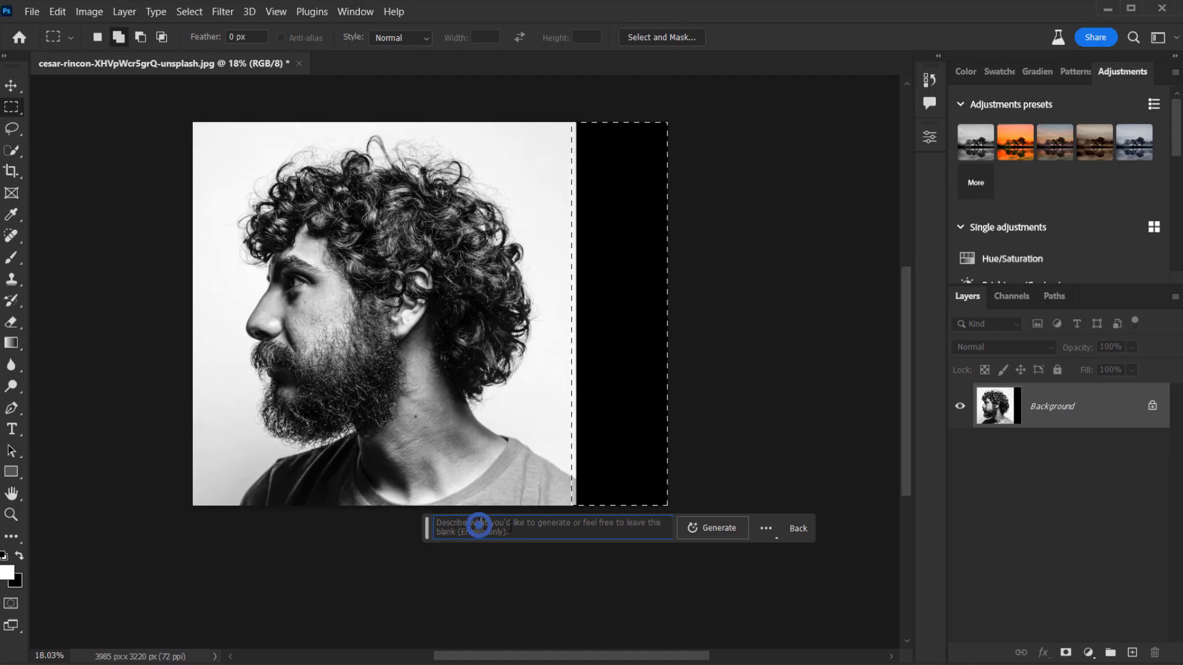
click(556, 533)
triple_click(522, 533)
click(528, 535)
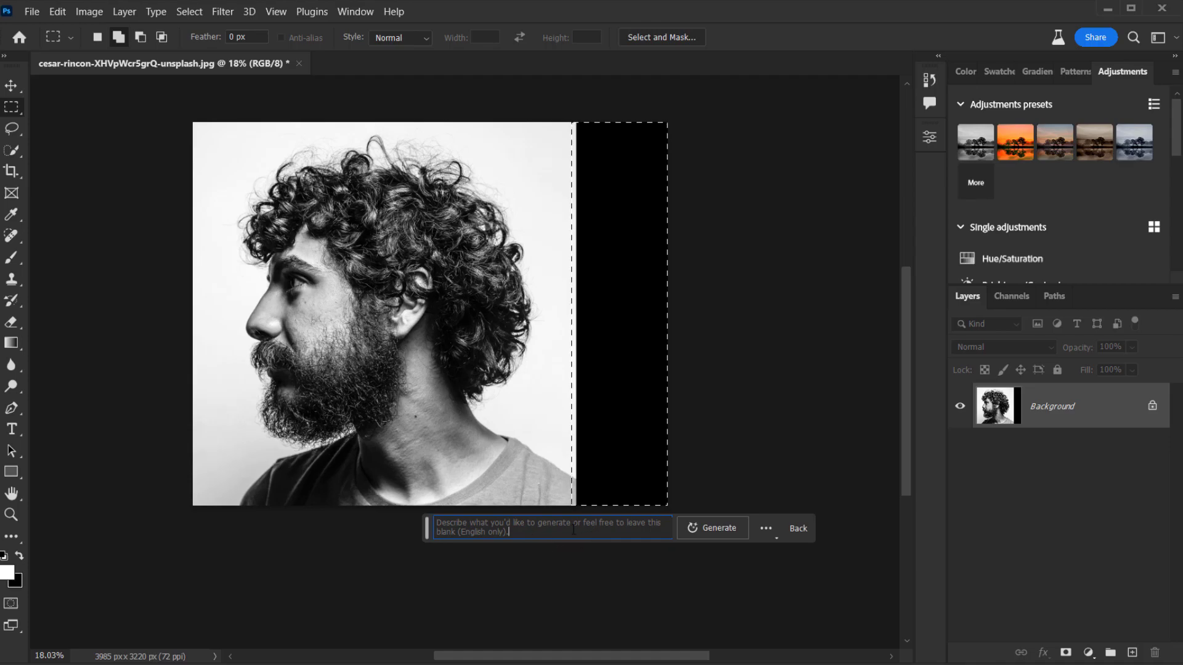
triple_click(526, 534)
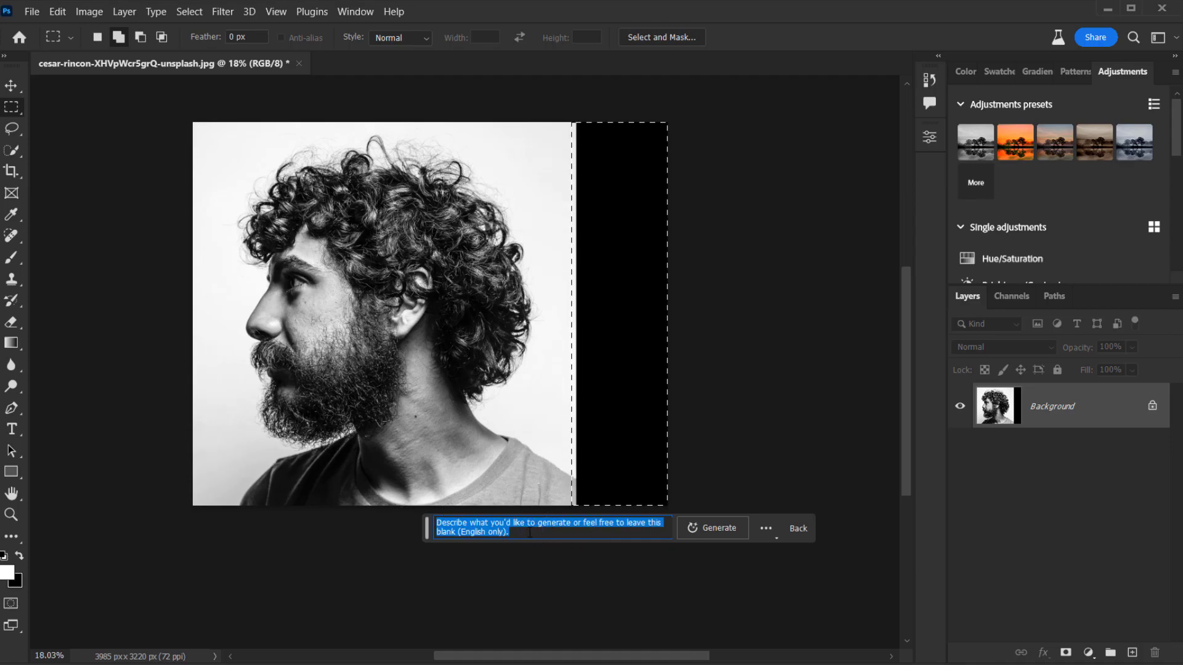
click(530, 533)
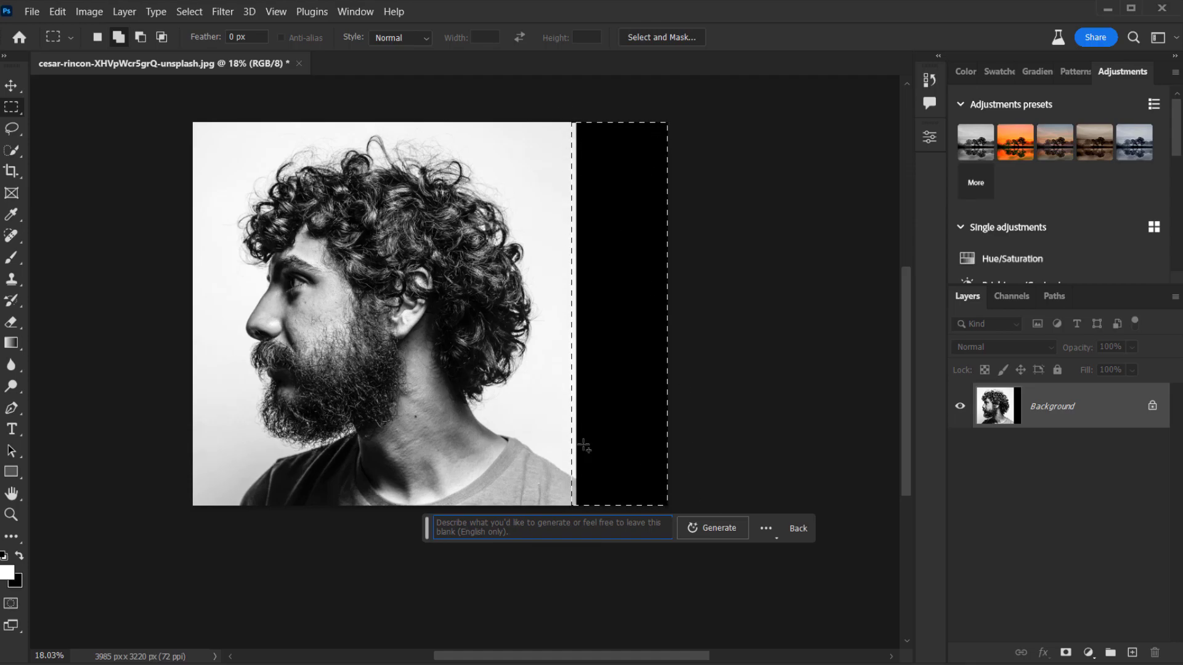
click(719, 530)
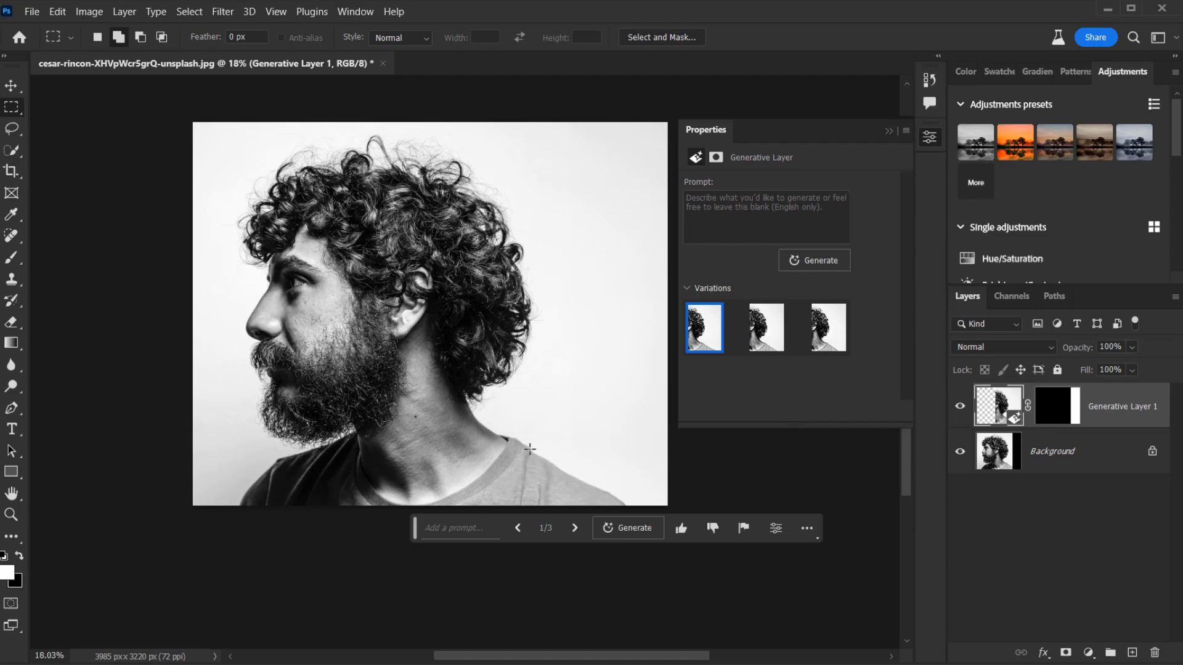
Choose the third generated variation and stamp all visible layers into a new layer
click(766, 327)
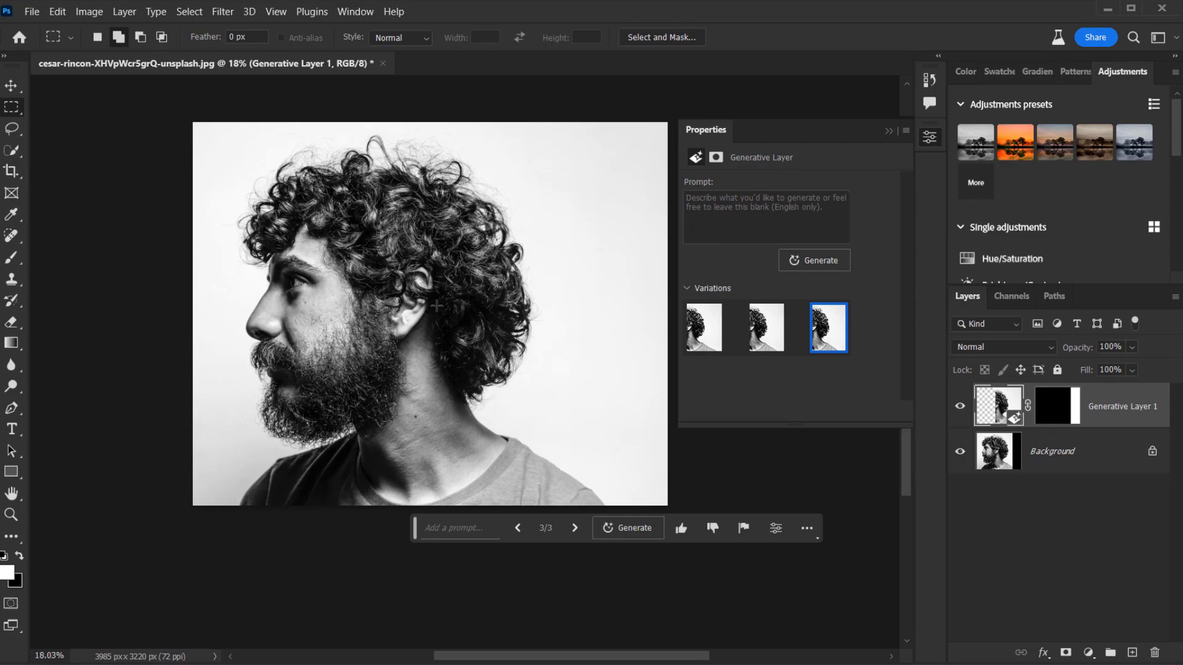
click(892, 131)
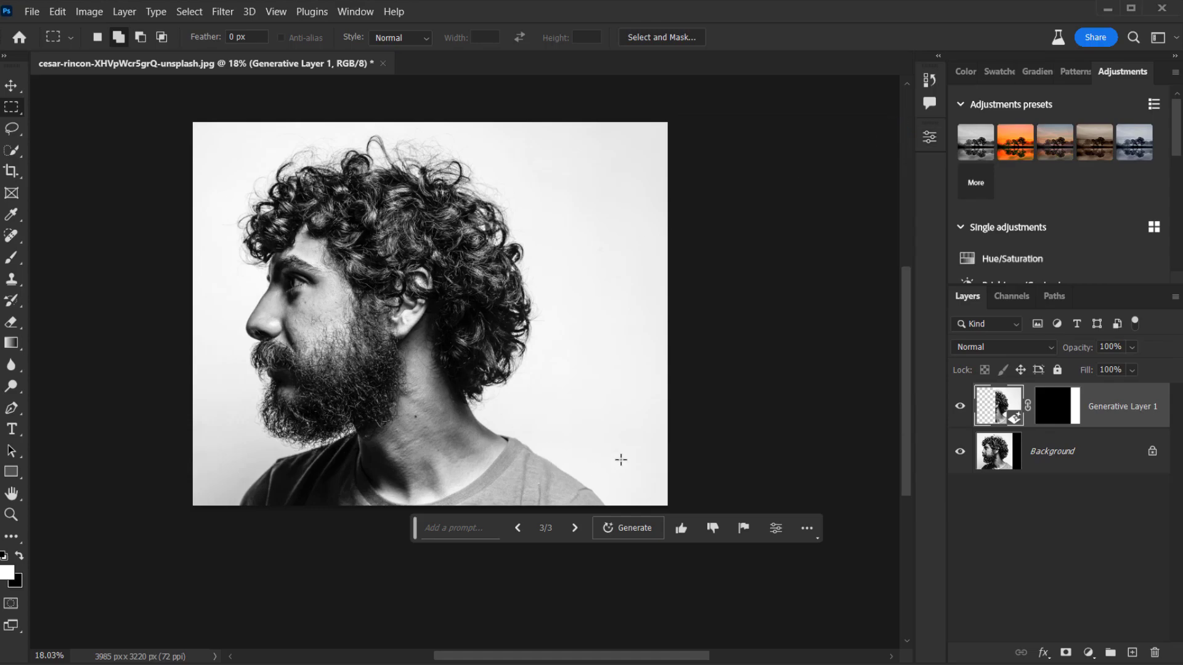
click(929, 139)
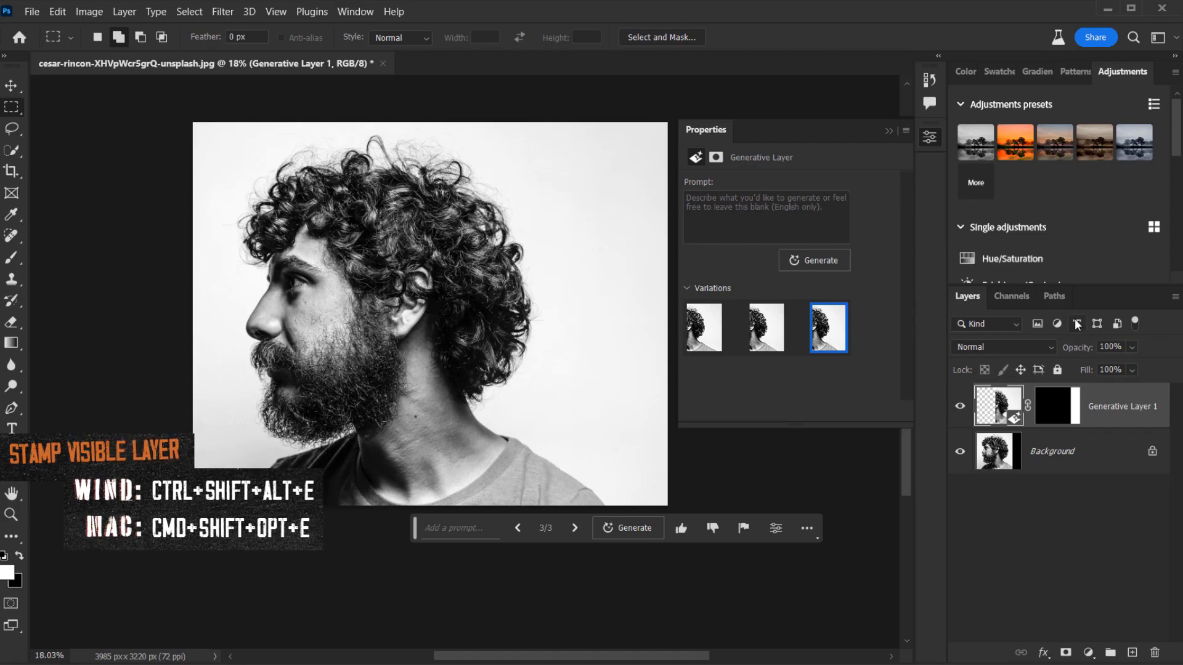
key(ctrl+shift+alt+e)
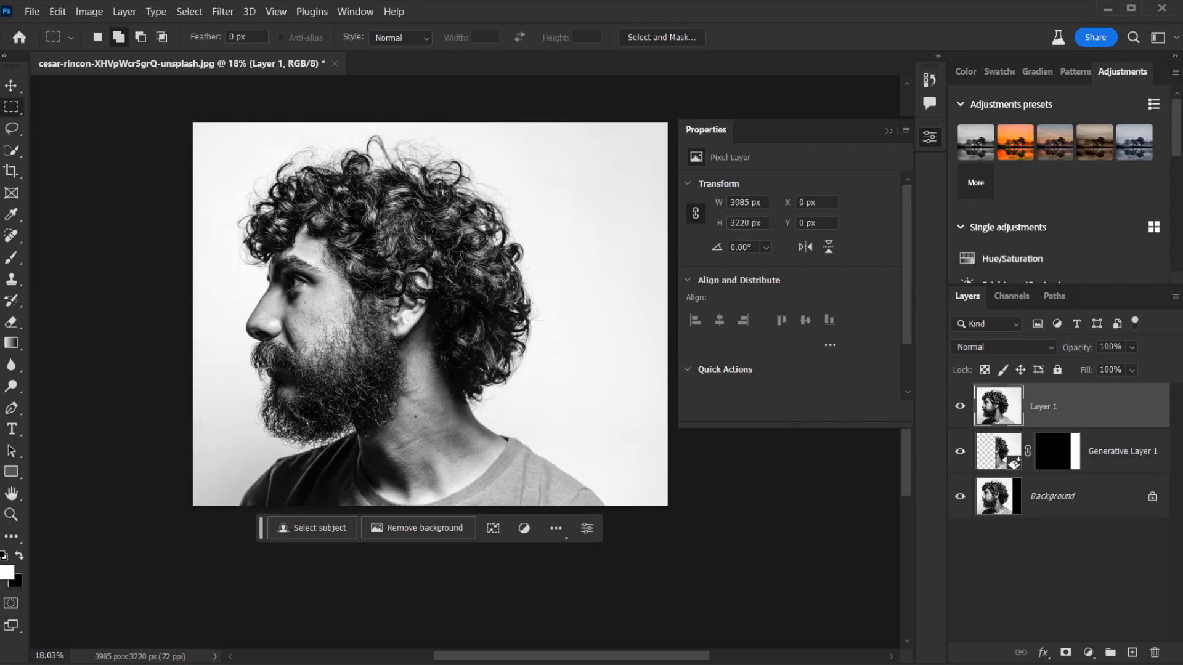
Extend the canvas below the portrait to about 3985 × 5914 px and activate the Rectangular Marquee tool
scroll(360, 377, down, 2)
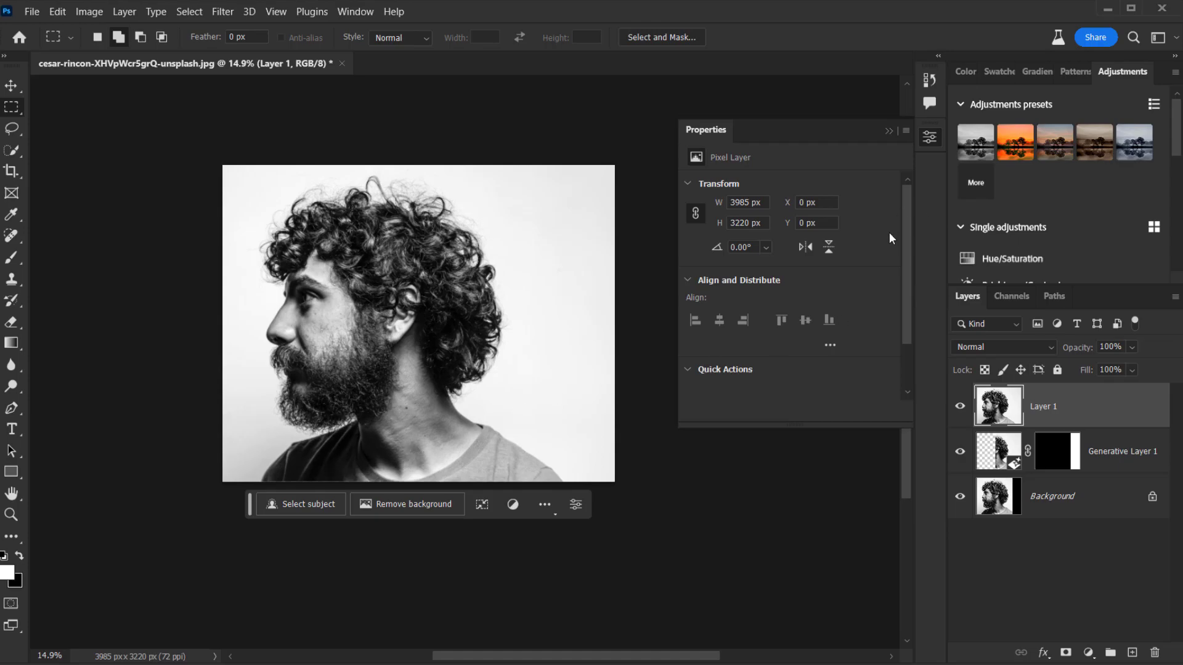
click(11, 172)
click(74, 174)
drag(409, 486, 414, 591)
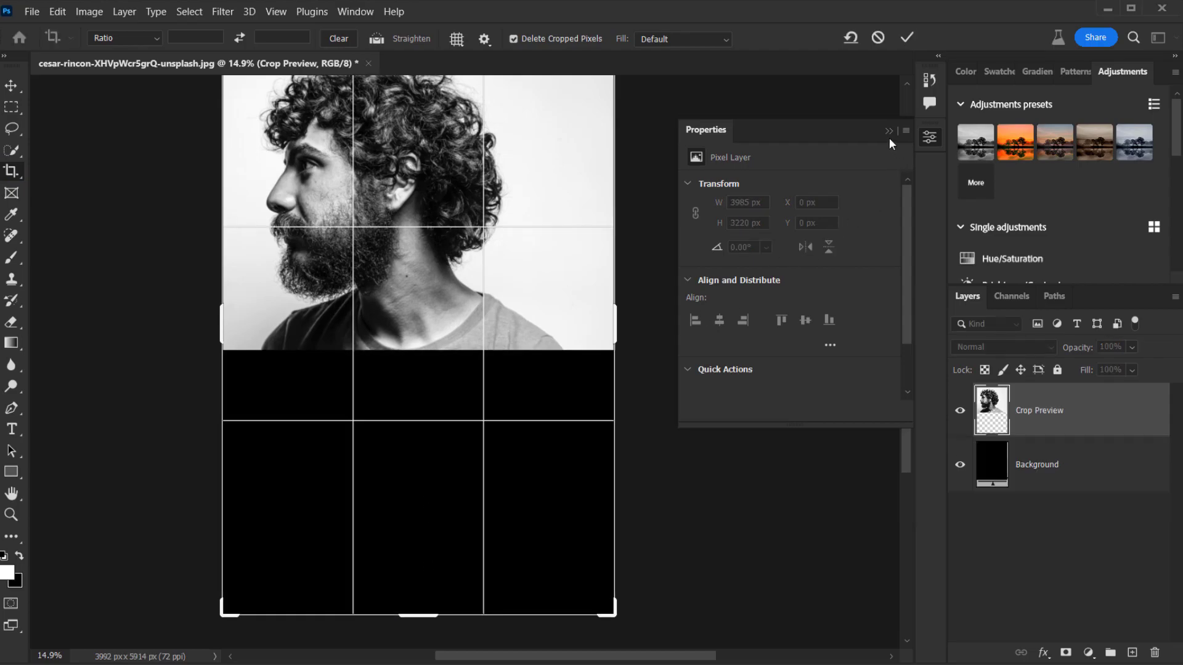
click(906, 37)
drag(12, 107, 86, 107)
drag(210, 342, 684, 641)
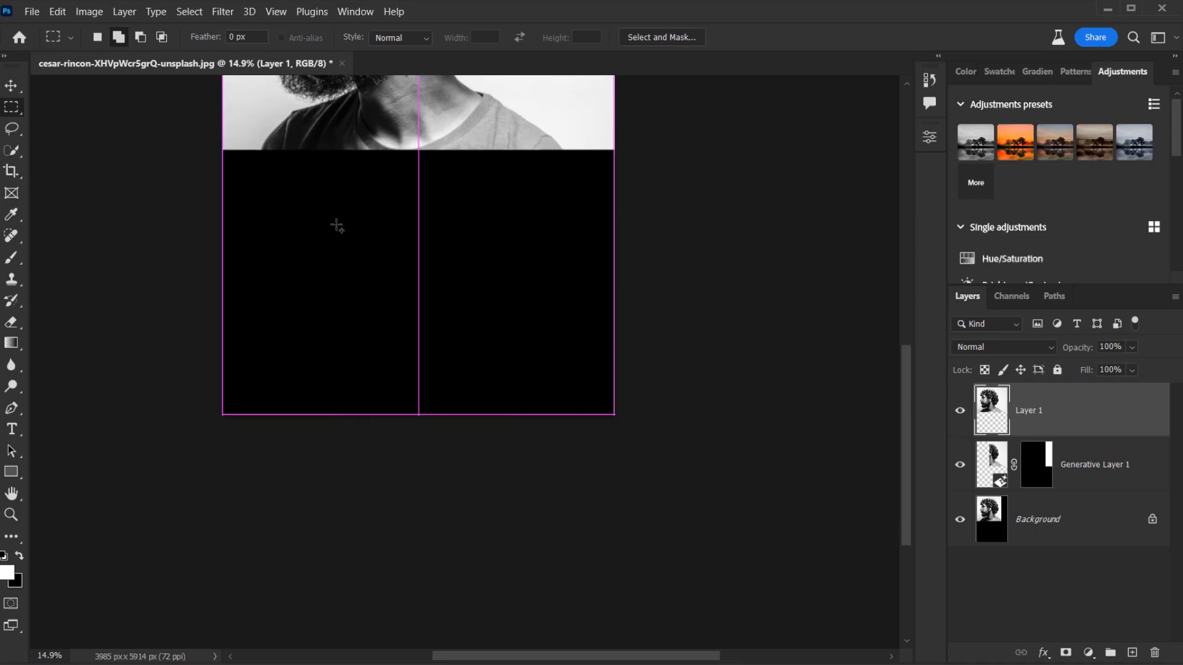
drag(346, 97, 362, 341)
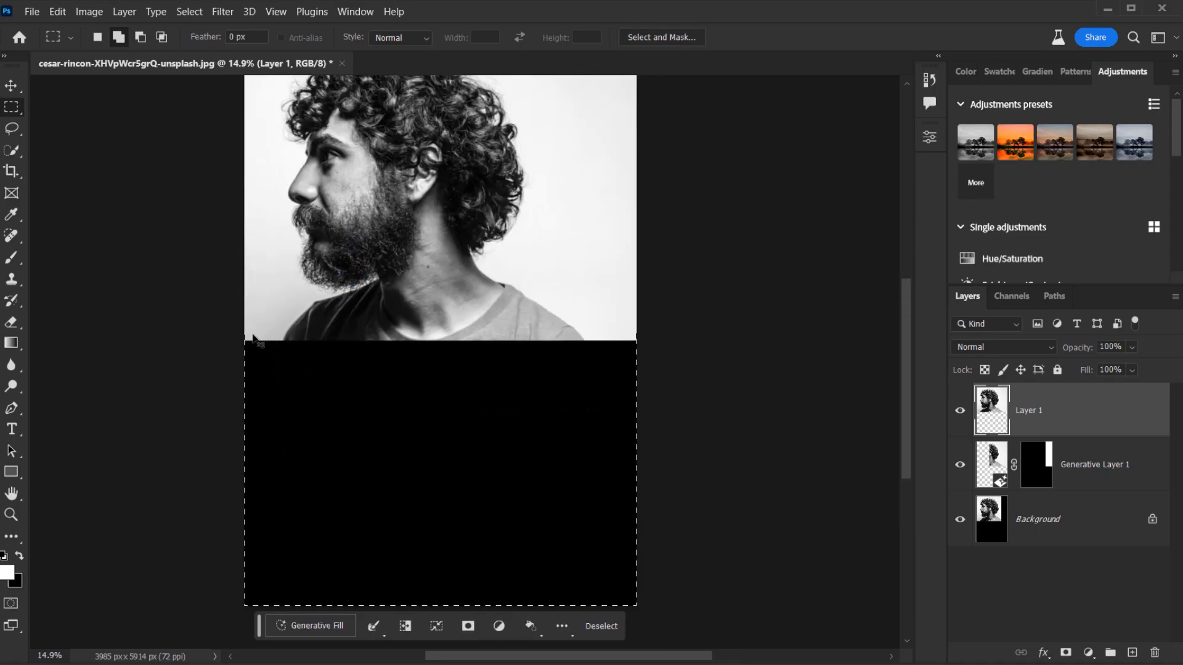
scroll(254, 337, up, 4)
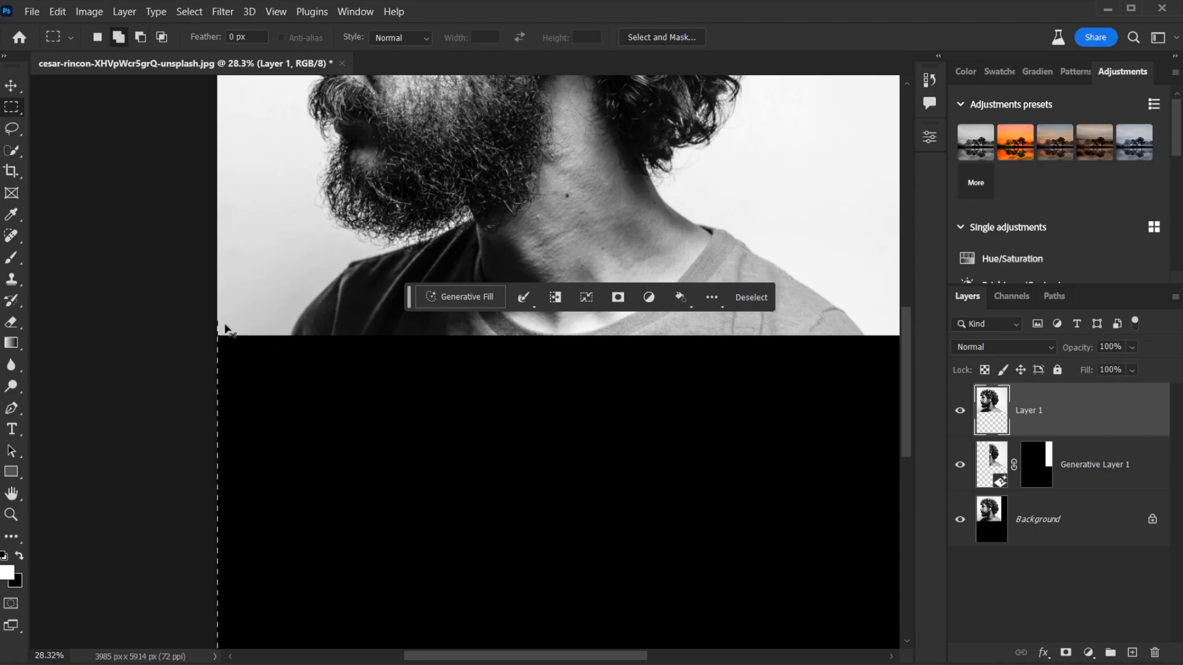
drag(223, 322, 312, 352)
click(224, 324)
scroll(223, 325, down, 3)
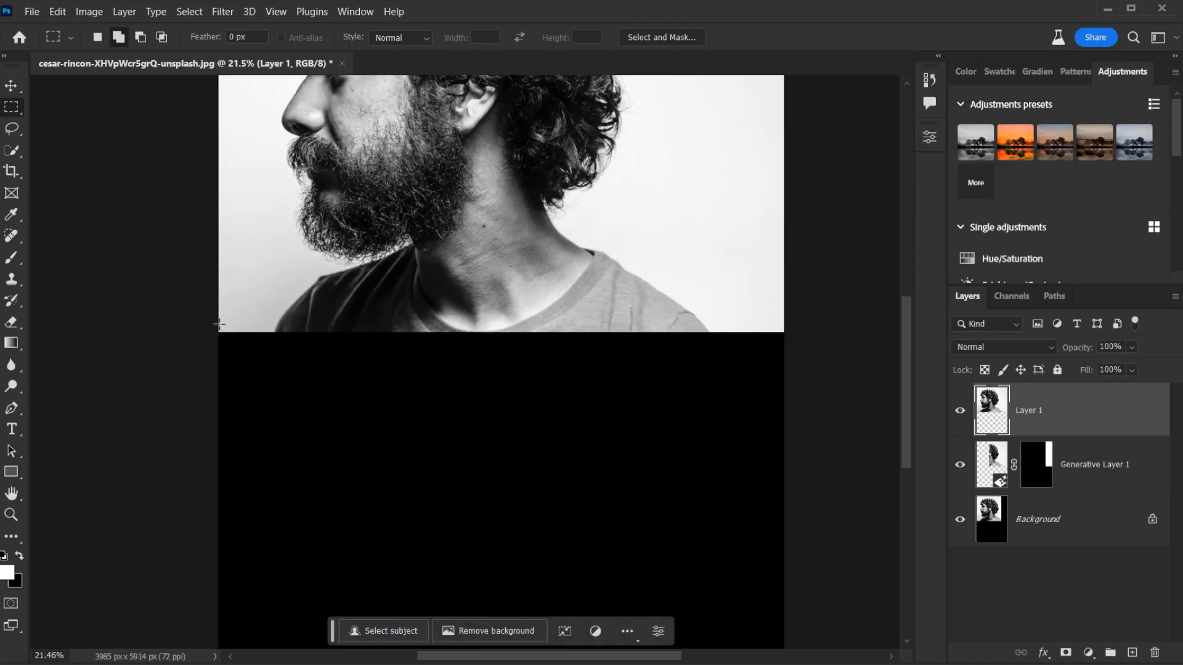
Select the black area below the portrait with a thin overlap of the photo, and run Generative Fill with a blank prompt
drag(209, 322, 771, 597)
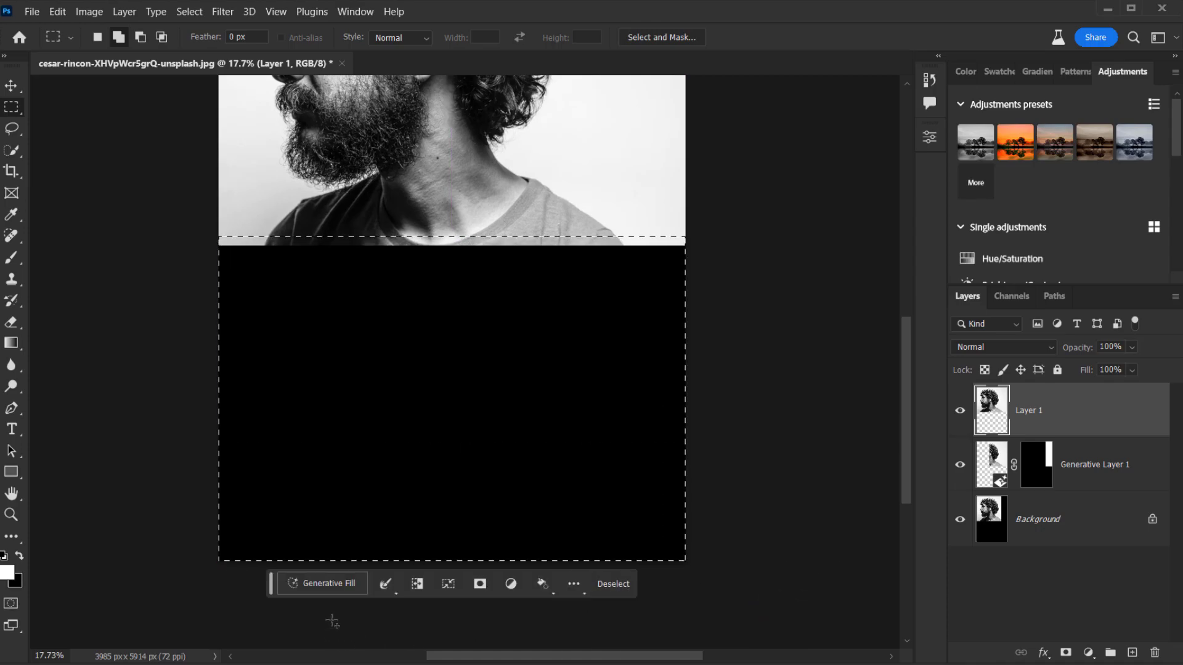
click(327, 589)
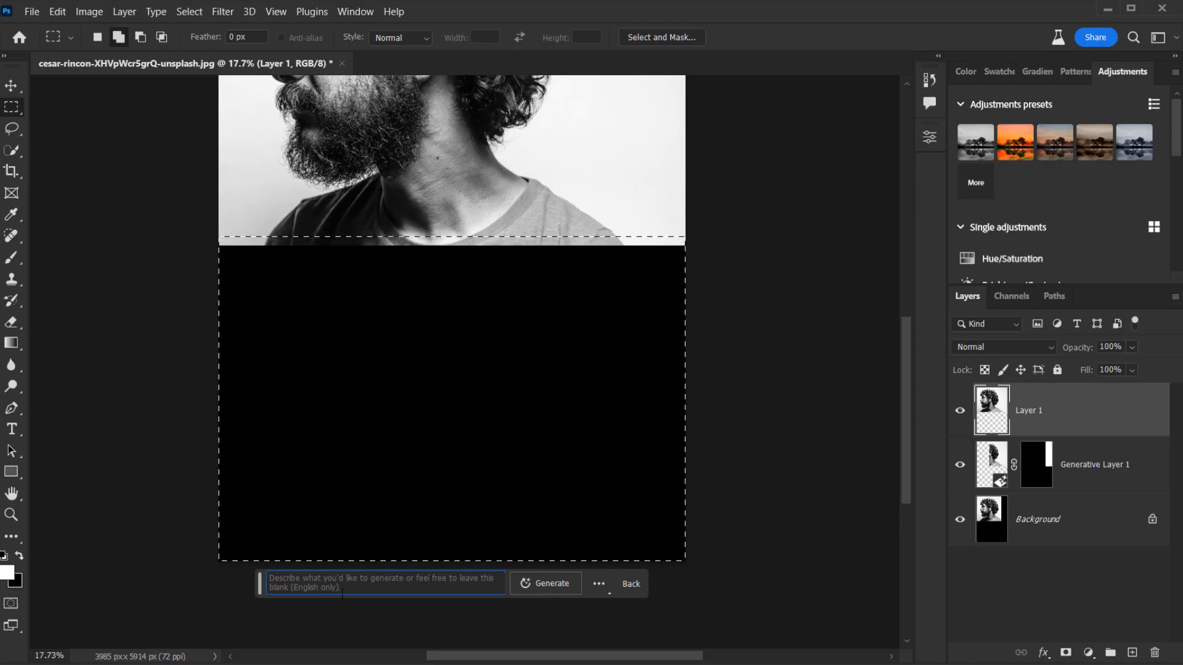
click(536, 589)
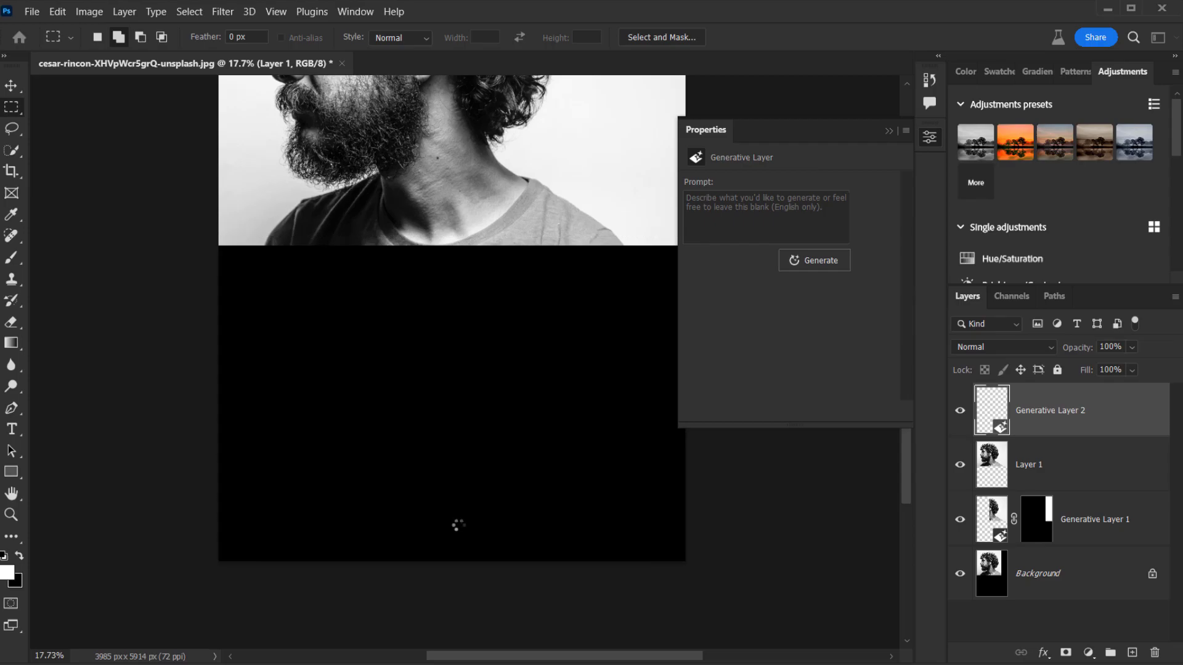
scroll(349, 332, down, 3)
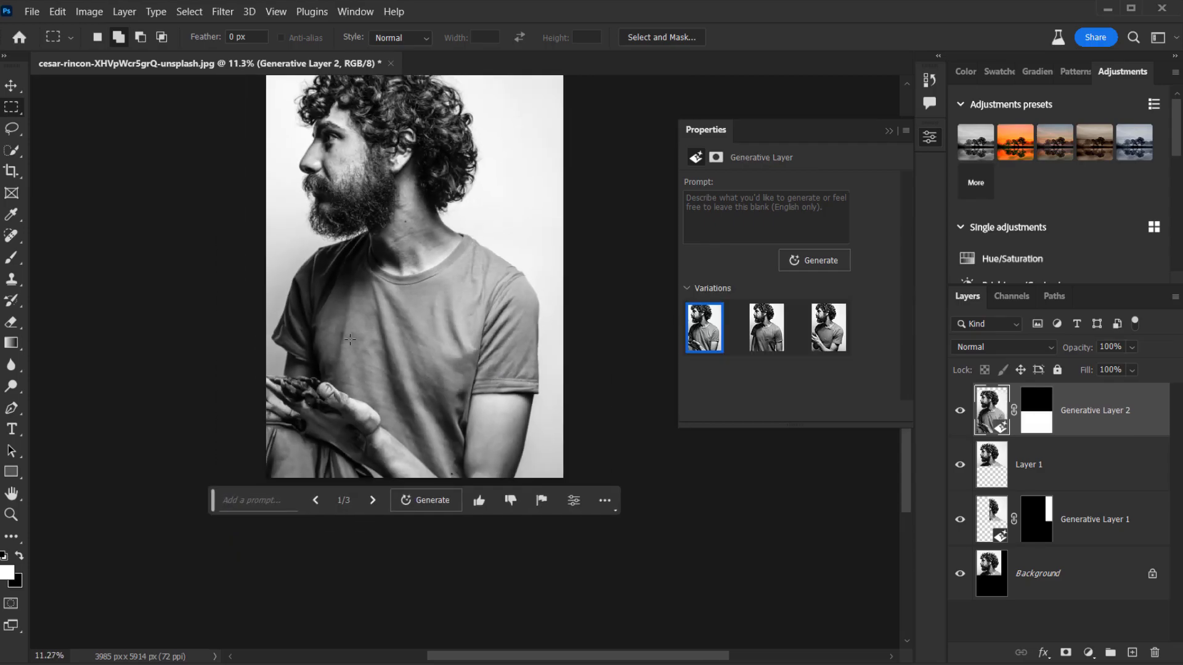
scroll(350, 340, up, 2)
drag(423, 203, 417, 311)
scroll(318, 507, up, 2)
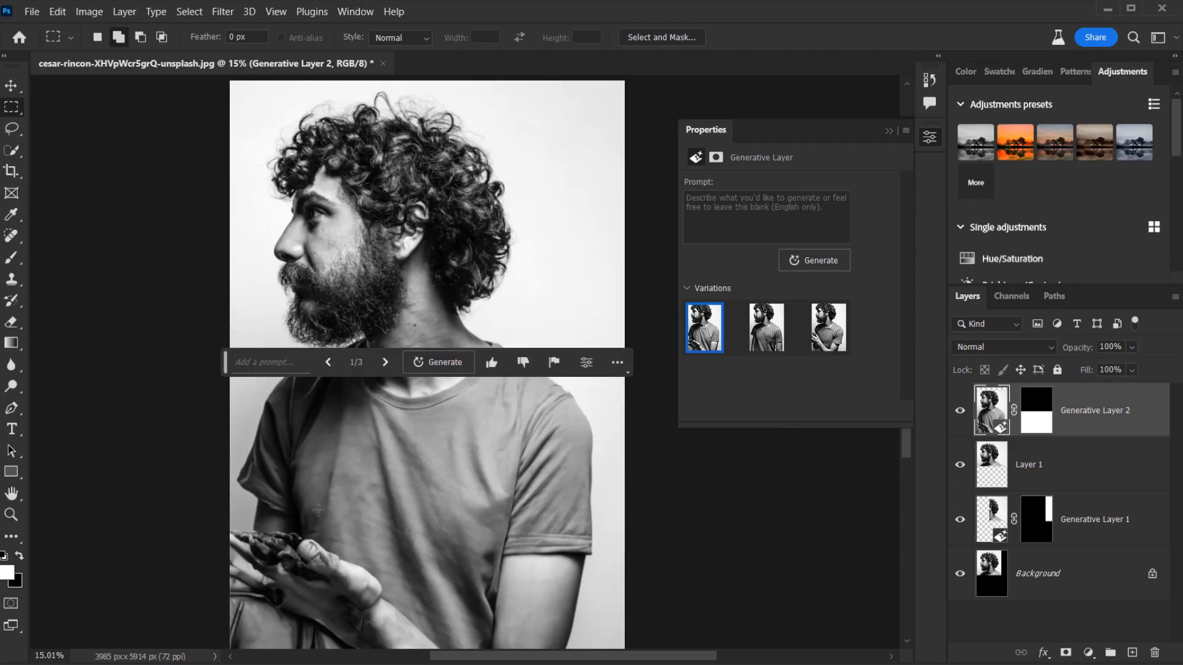
Compare the three generated variations of the torso and choose the second one
scroll(408, 511, up, 1)
scroll(415, 462, down, 4)
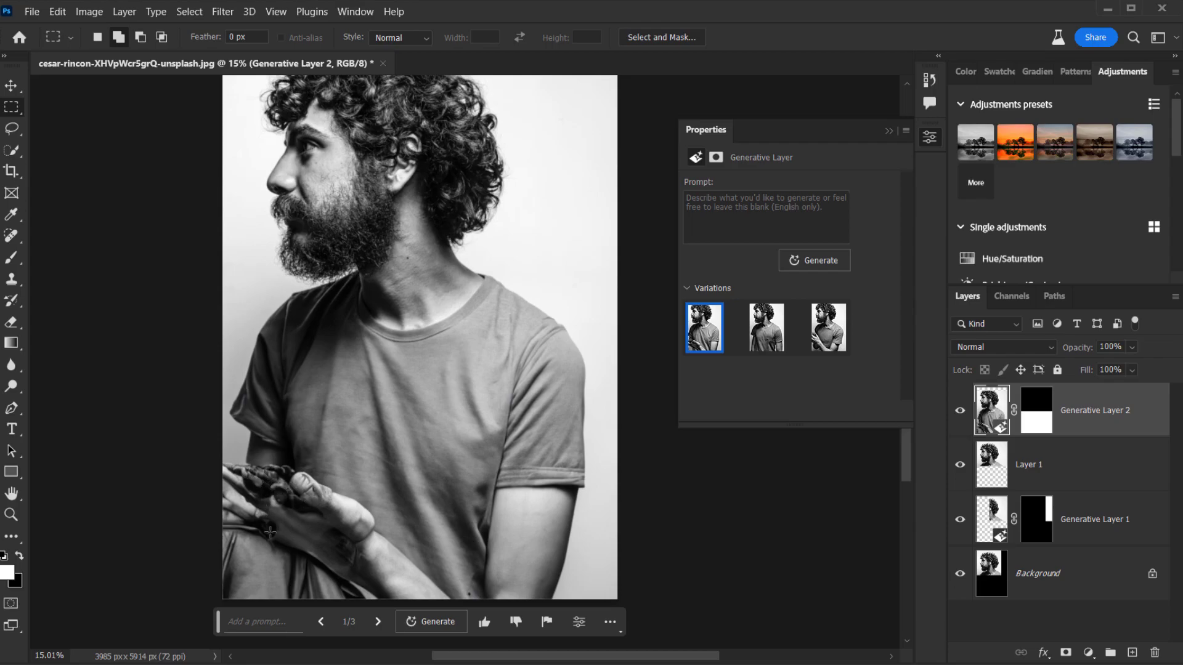
mouse_move(767, 330)
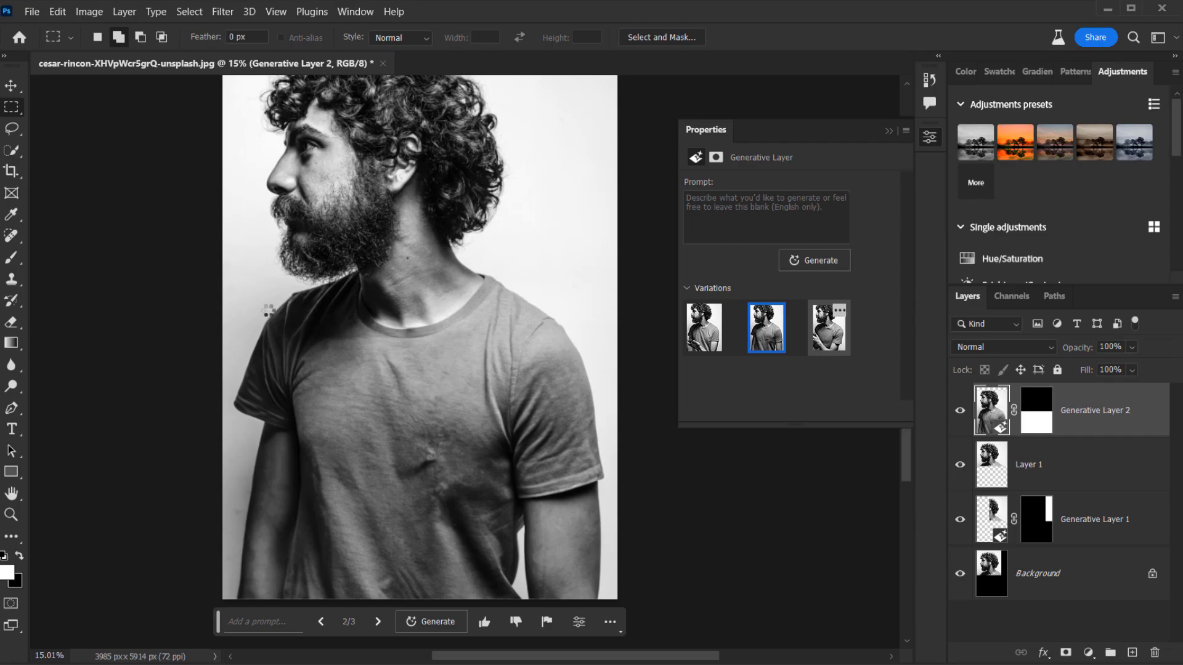
click(842, 352)
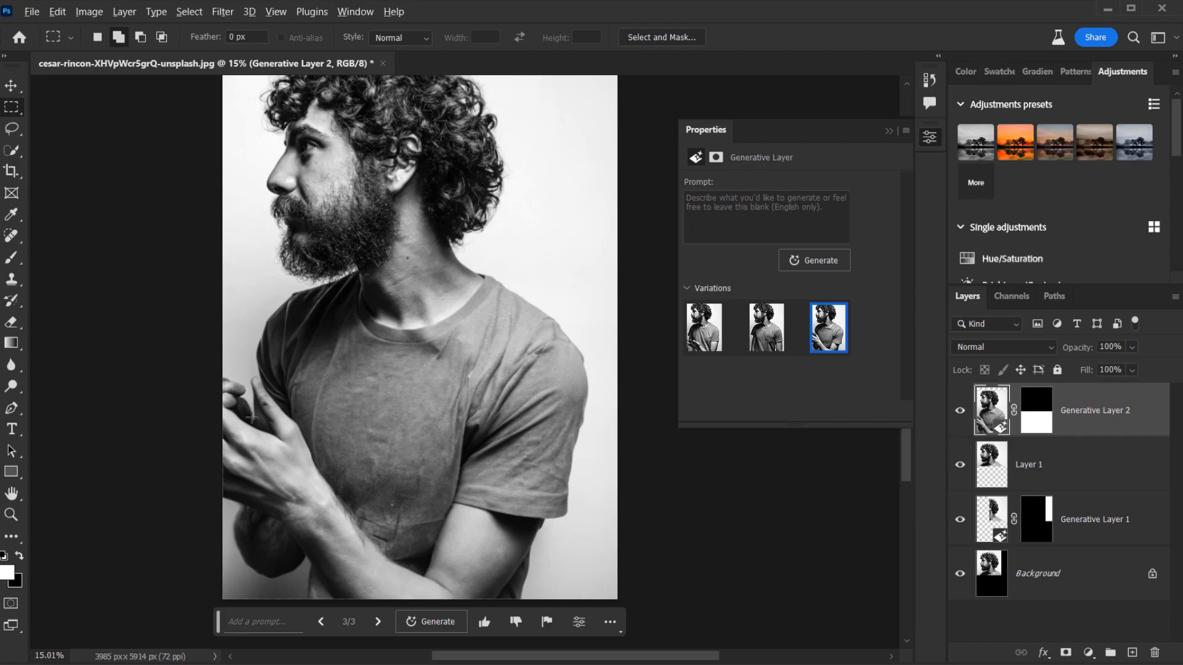
scroll(271, 394, up, 3)
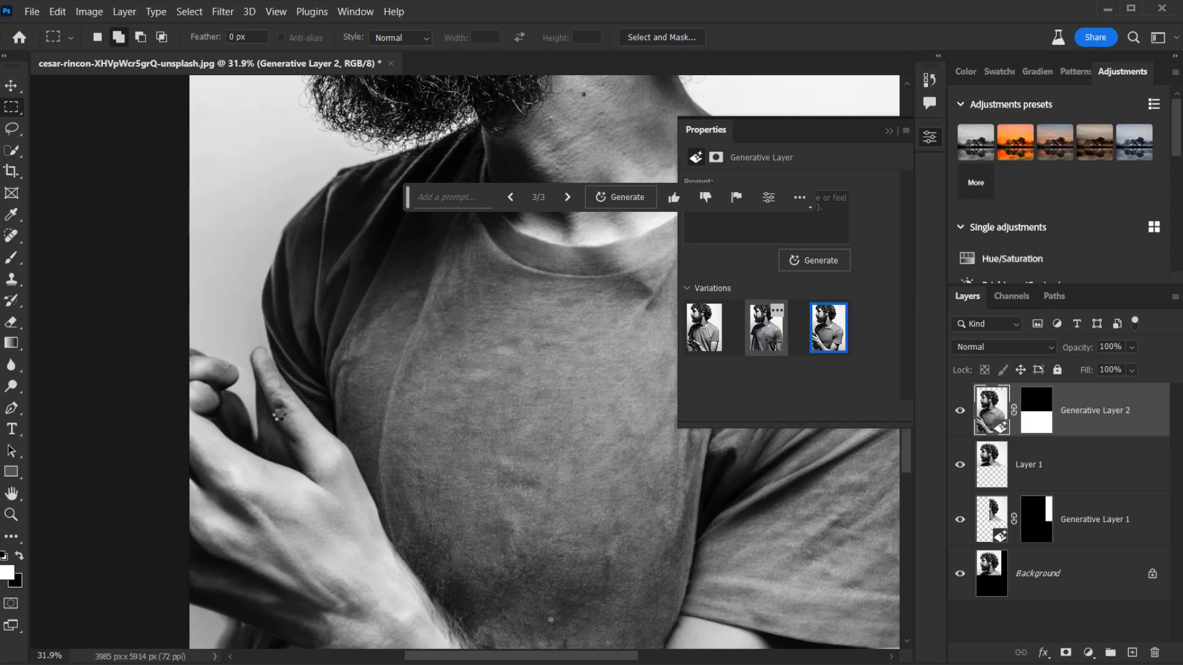
key(ctrl+z)
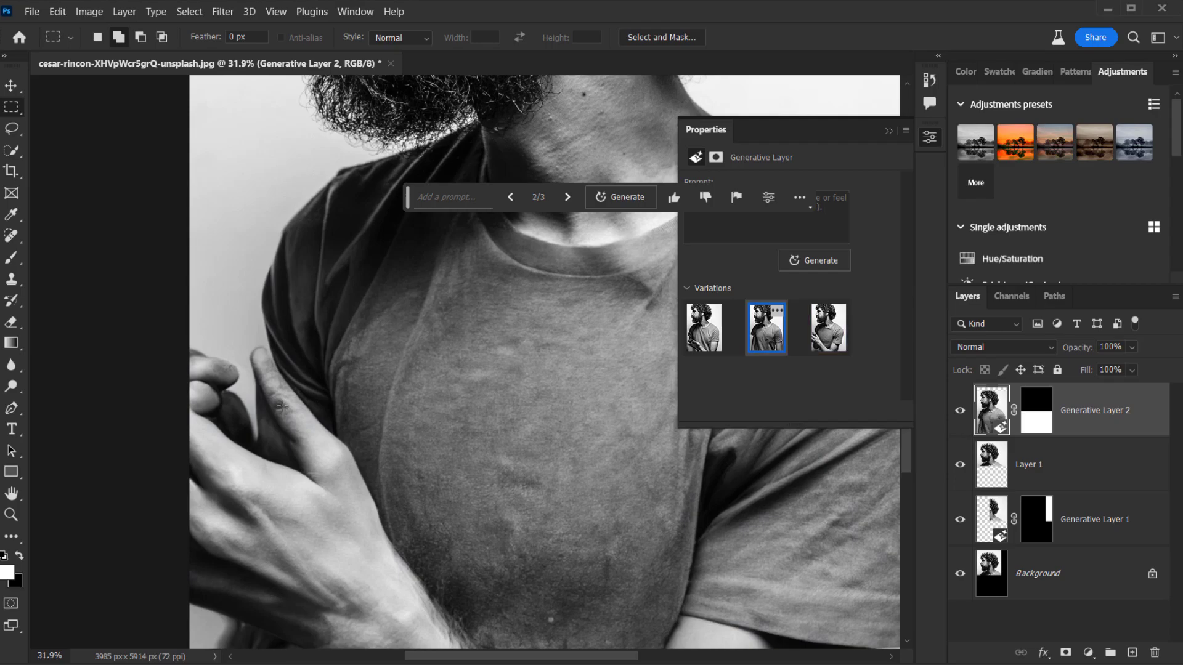
scroll(441, 343, down, 5)
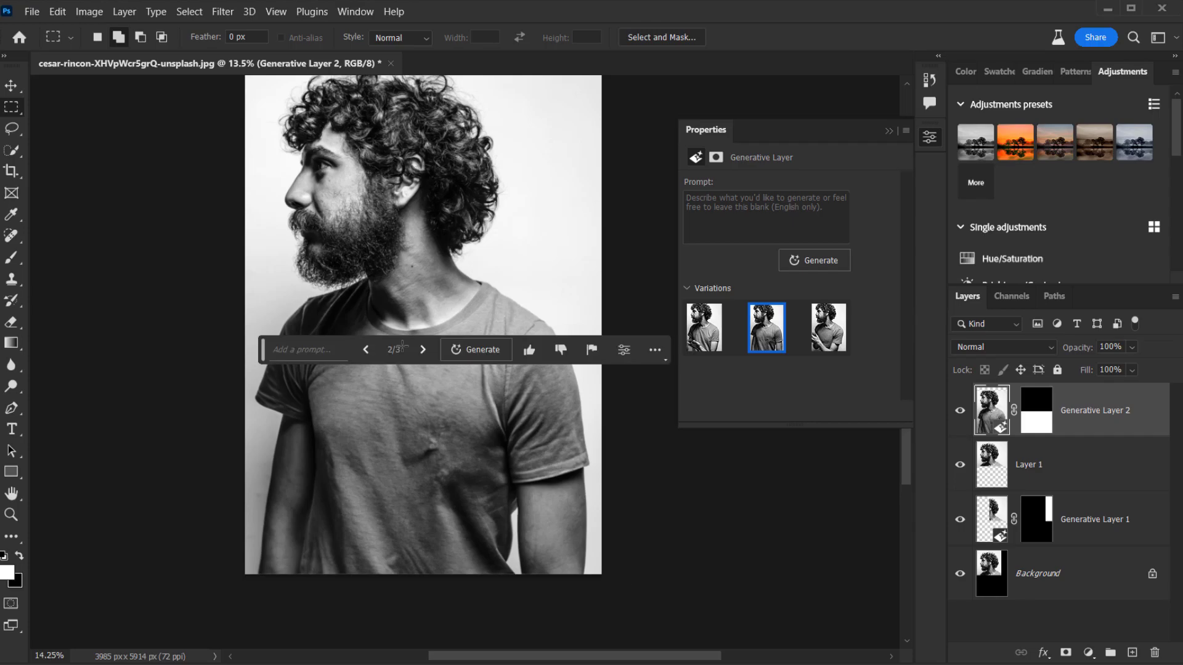
scroll(403, 346, up, 1)
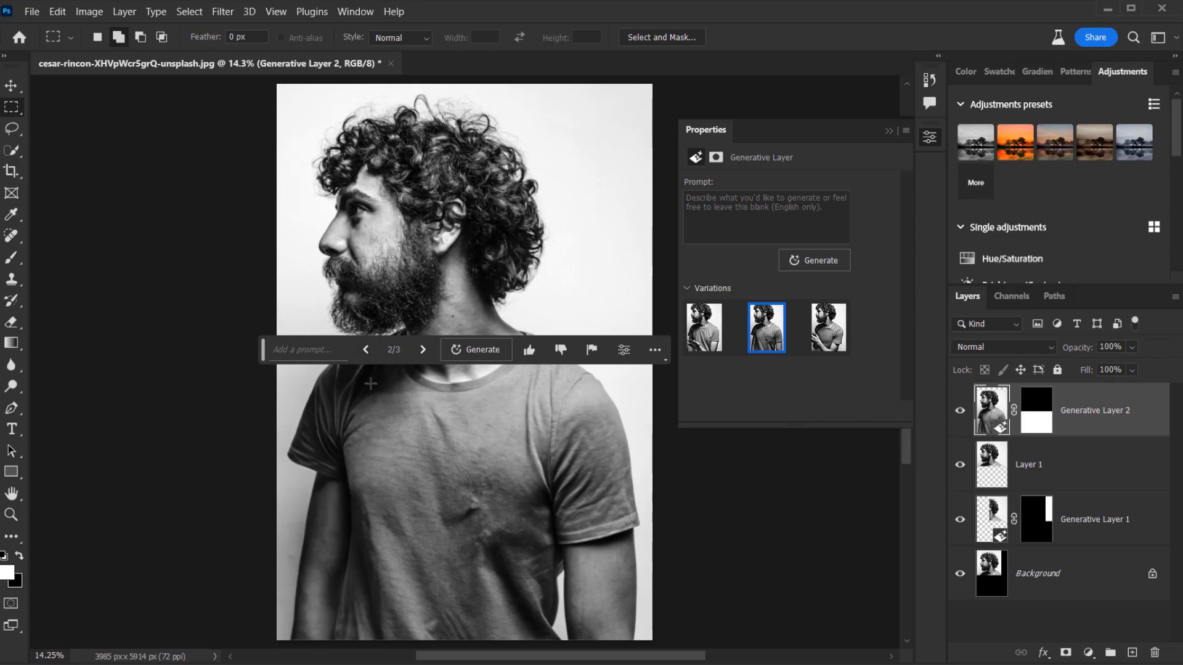
scroll(407, 357, down, 1)
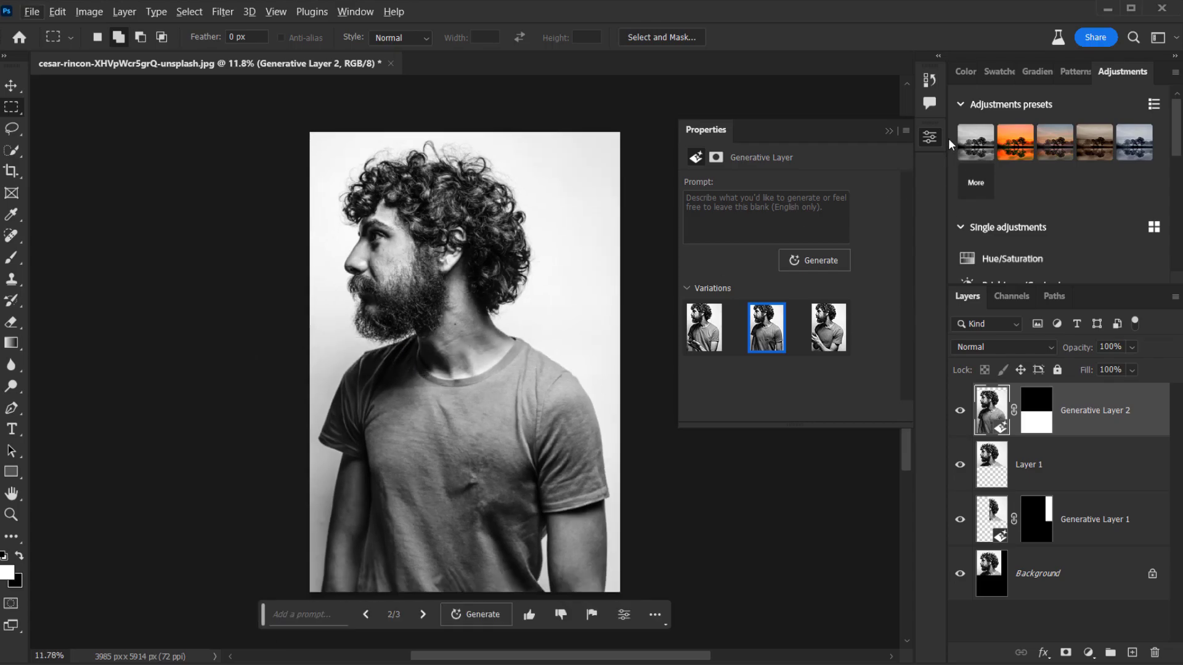
Collapse the generative layer's properties and inspect the whole extended portrait
click(888, 132)
scroll(493, 388, up, 1)
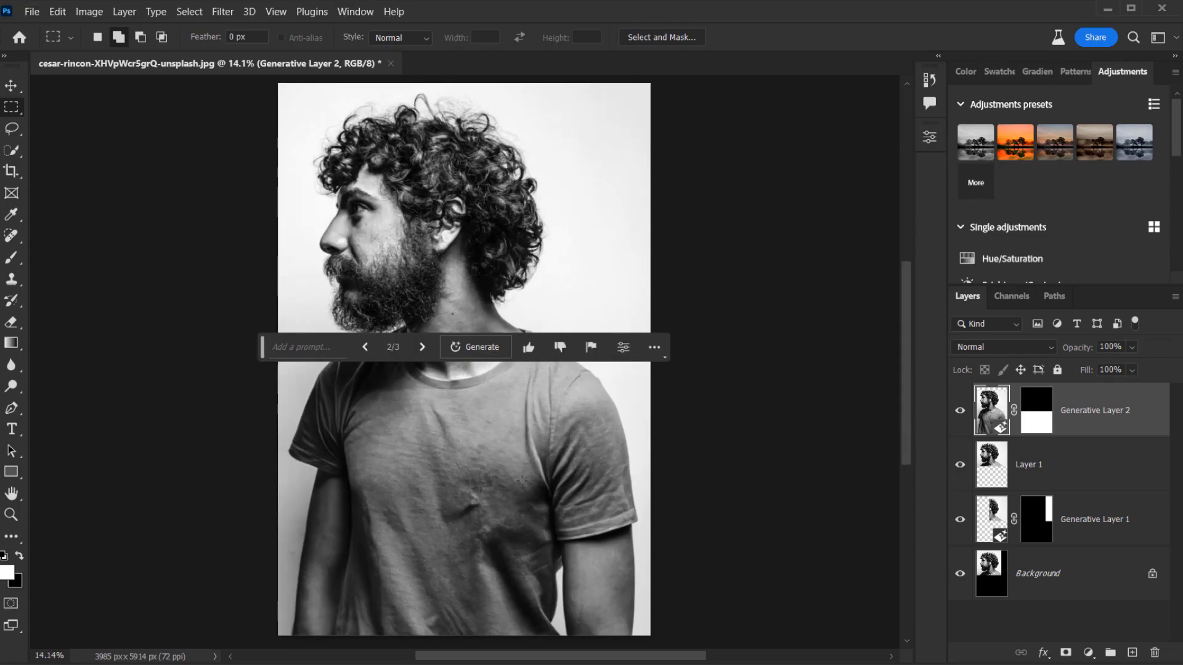
drag(525, 413, 519, 386)
drag(524, 185, 523, 277)
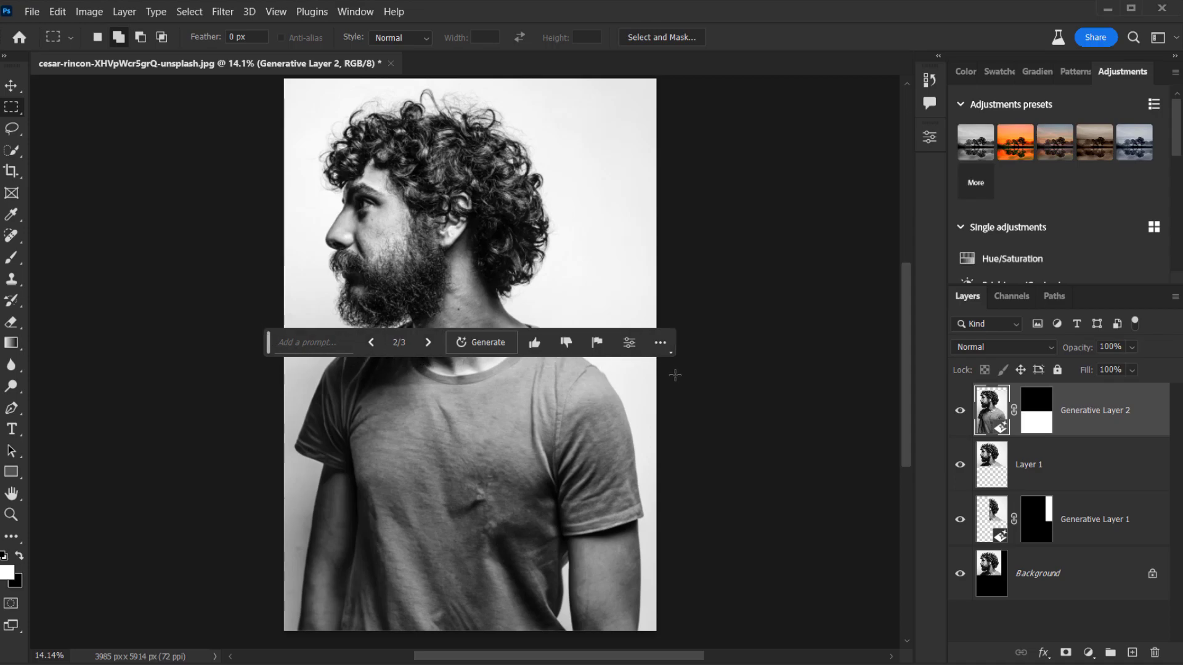
scroll(595, 410, down, 1)
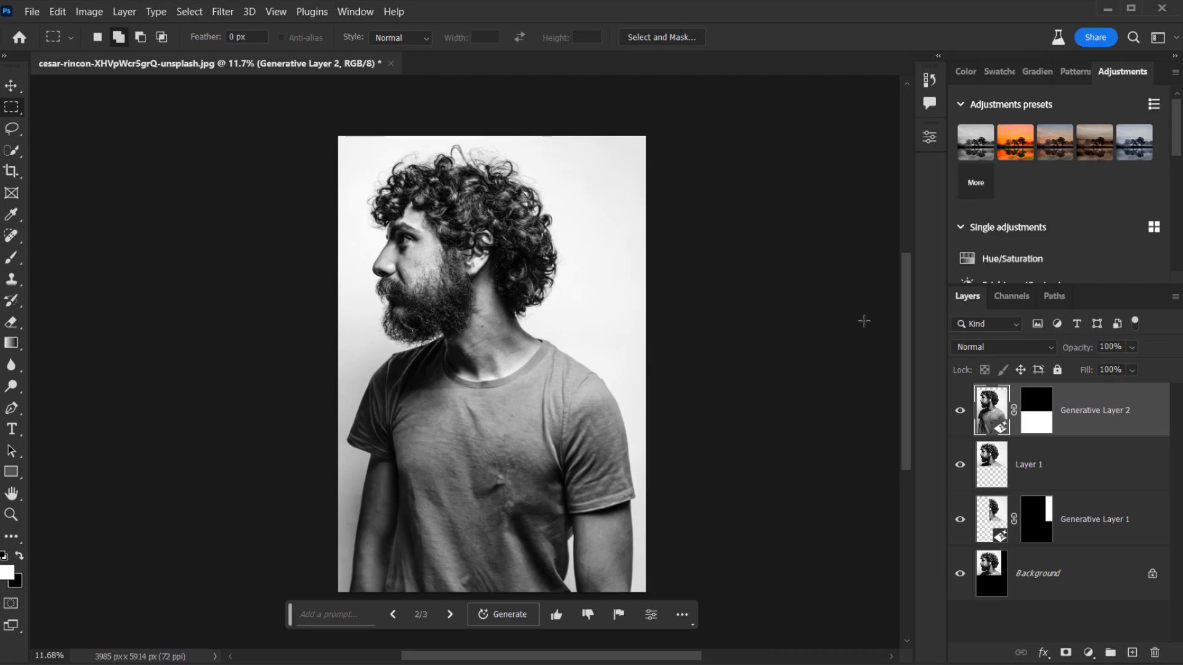
Switch to the Photoshop AI Generative Fill folder in File Explorer and open the mountain landscape photo in Photoshop as a separate document
key(alt+Tab)
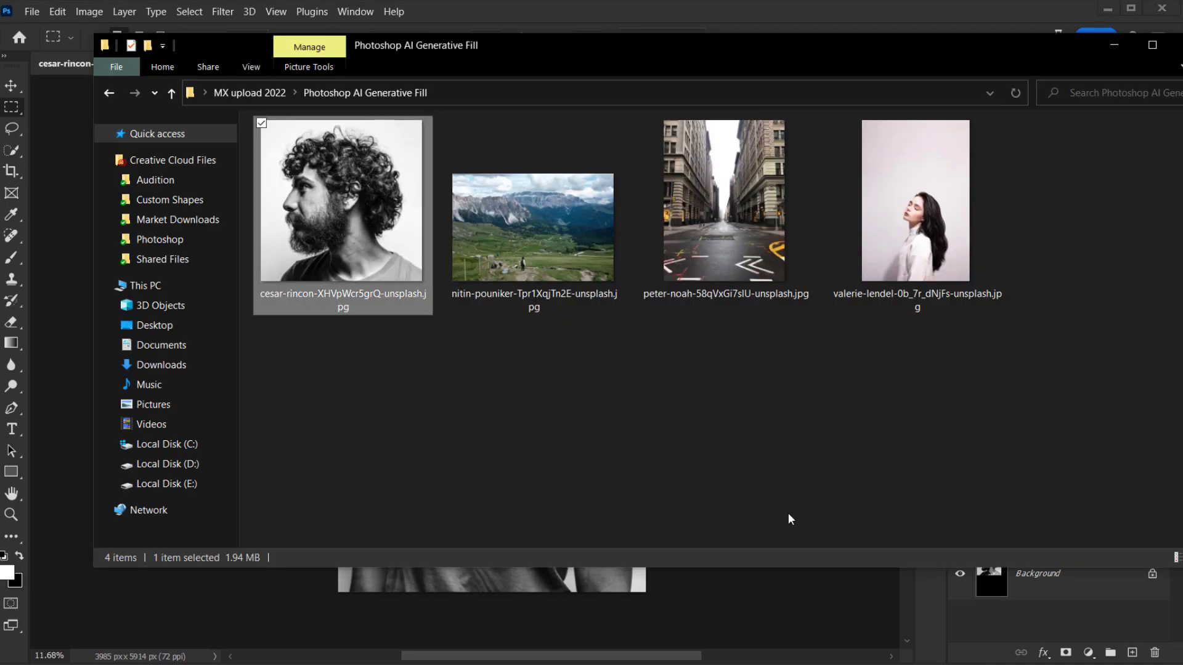
click(555, 251)
drag(537, 223, 128, 583)
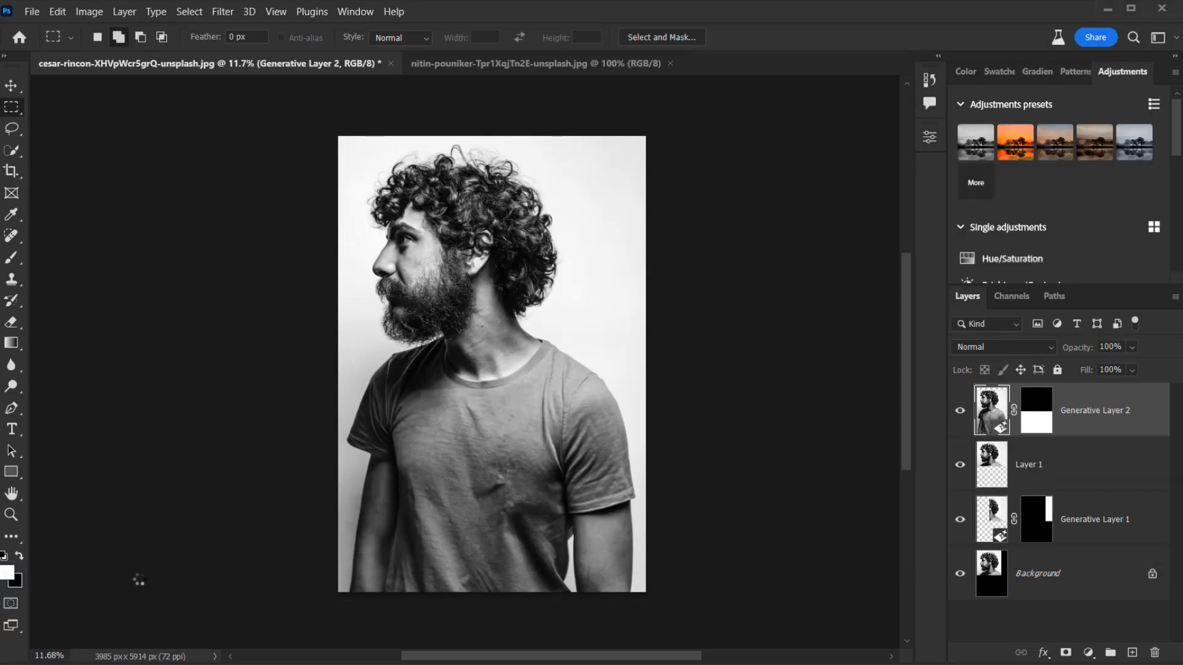
scroll(530, 444, up, 3)
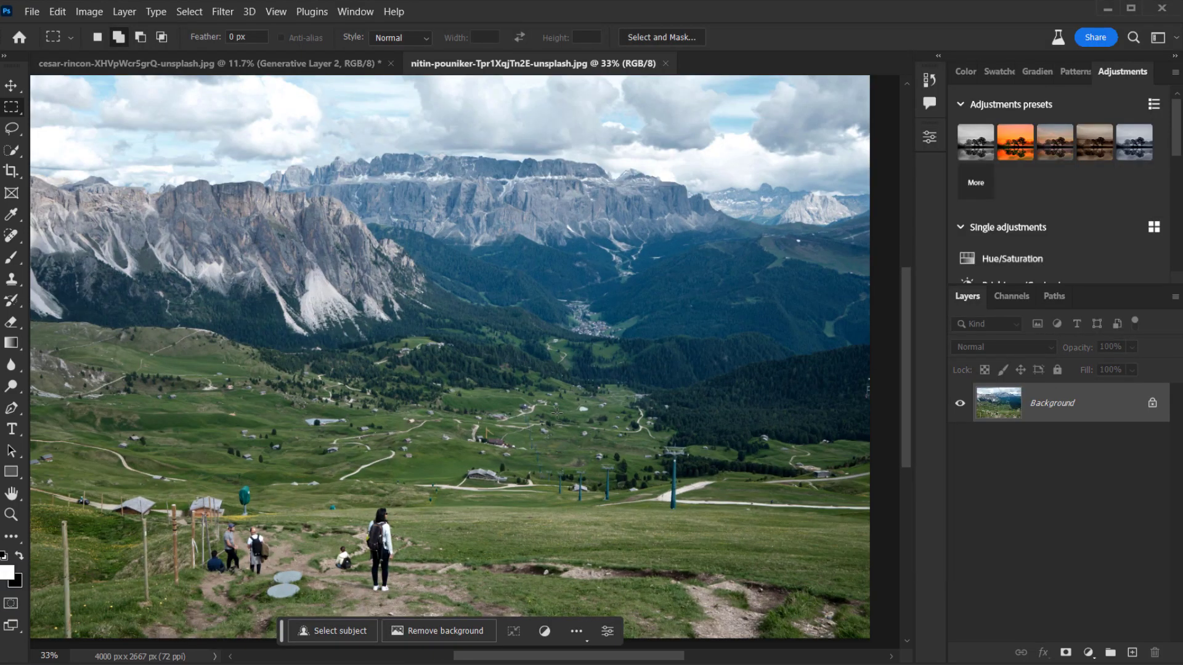
scroll(462, 395, down, 4)
scroll(321, 431, up, 2)
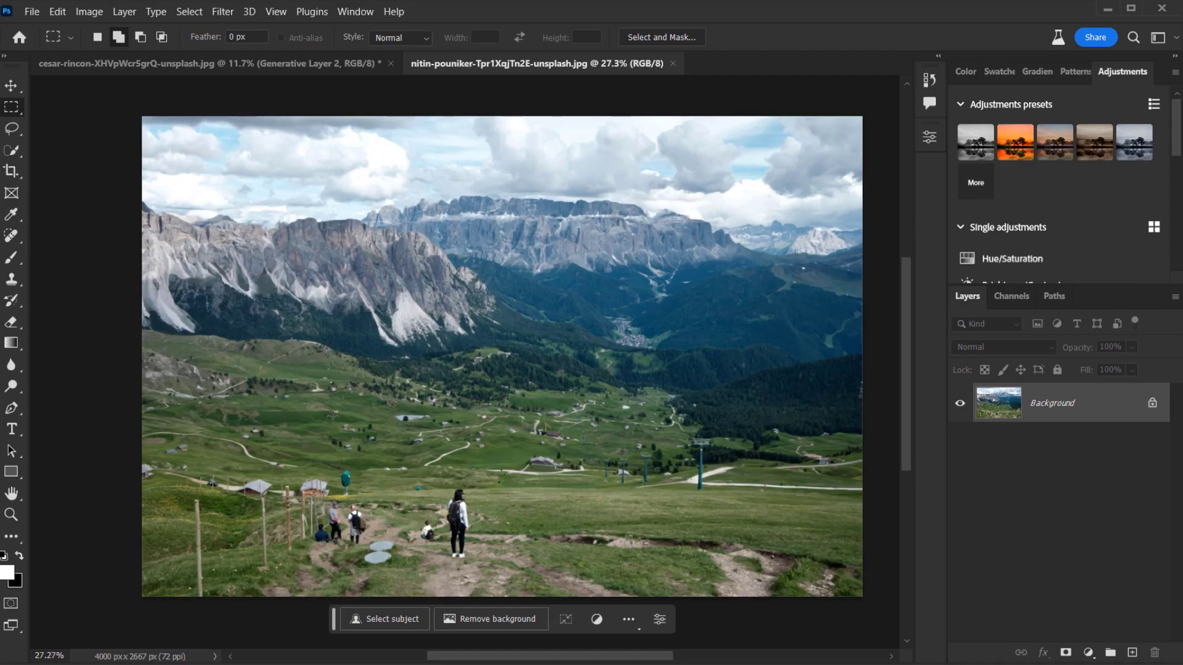
scroll(338, 416, down, 2)
scroll(456, 452, up, 1)
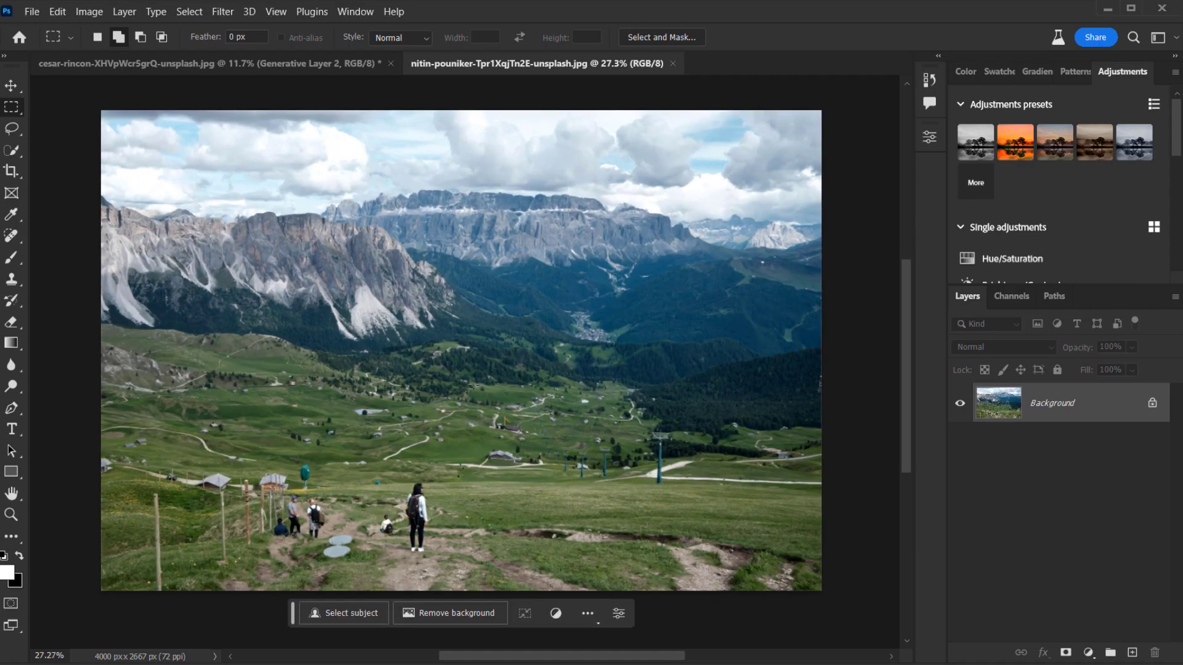
scroll(454, 410, down, 2)
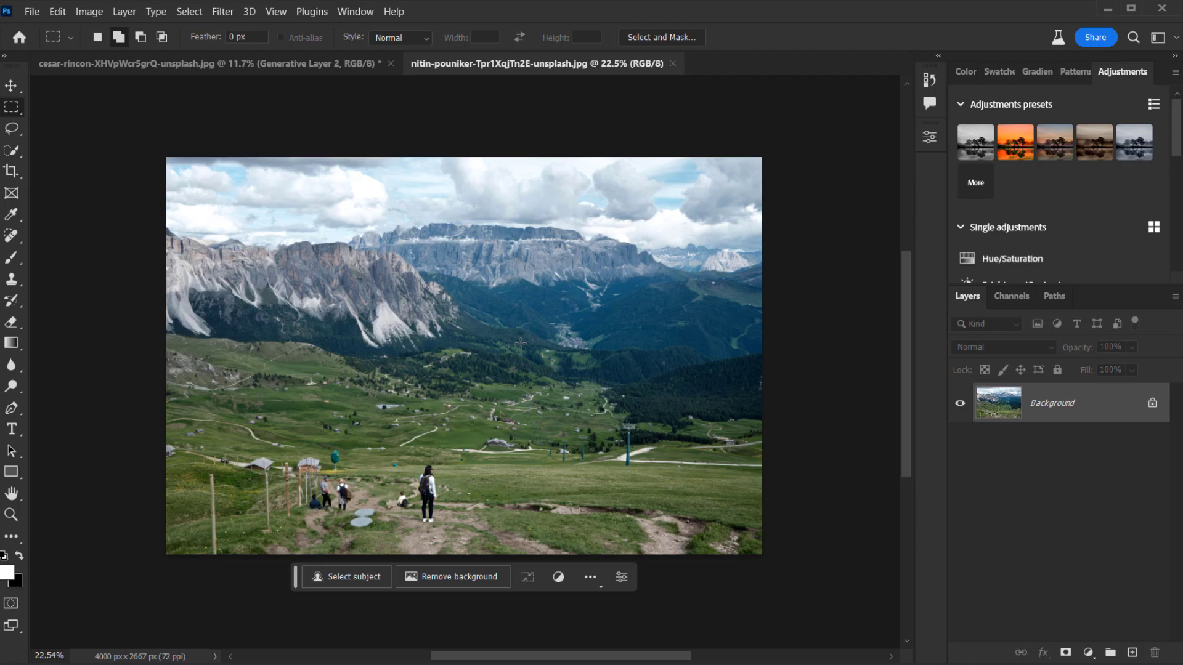
Activate the Crop tool and convert the landscape's locked background into a normal layer
click(11, 174)
click(78, 172)
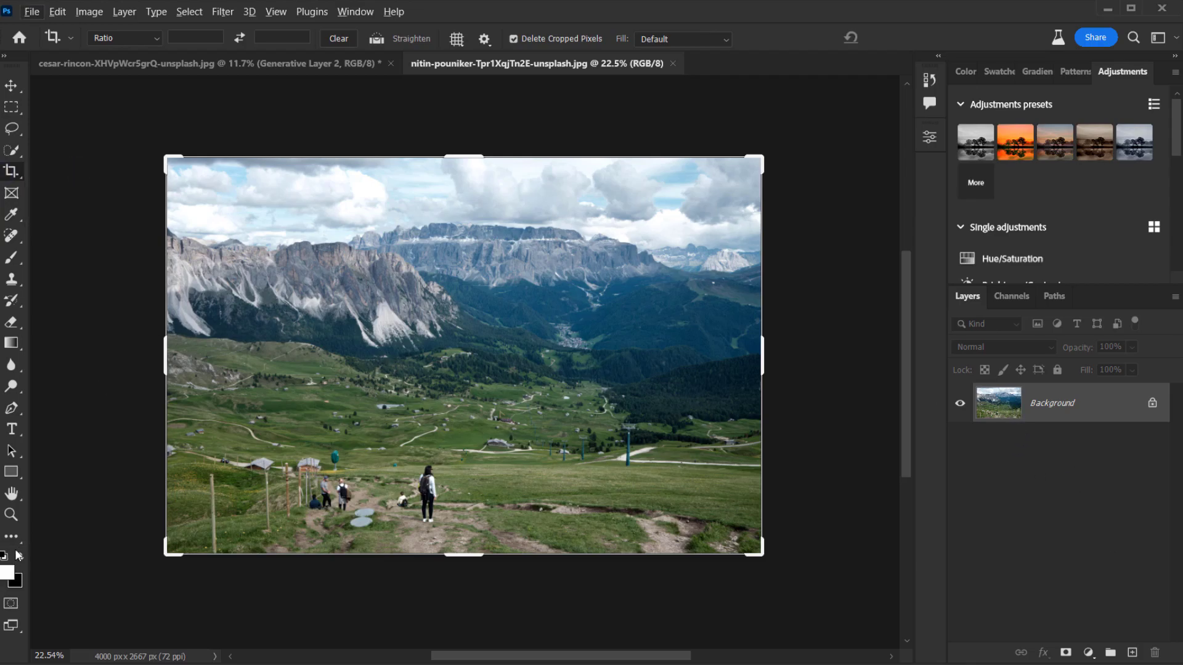
click(1004, 409)
scroll(770, 367, down, 5)
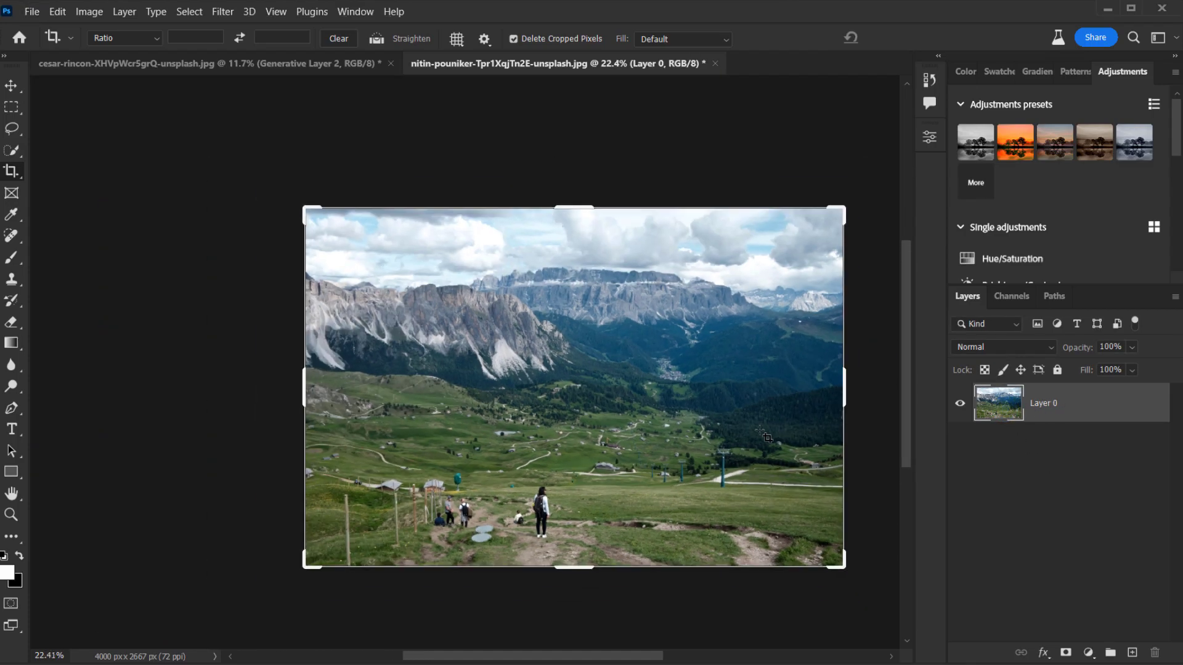
Extend the landscape's canvas equally on both sides to about 7486 × 2667 px and apply the crop
click(586, 290)
drag(458, 266, 225, 365)
click(409, 357)
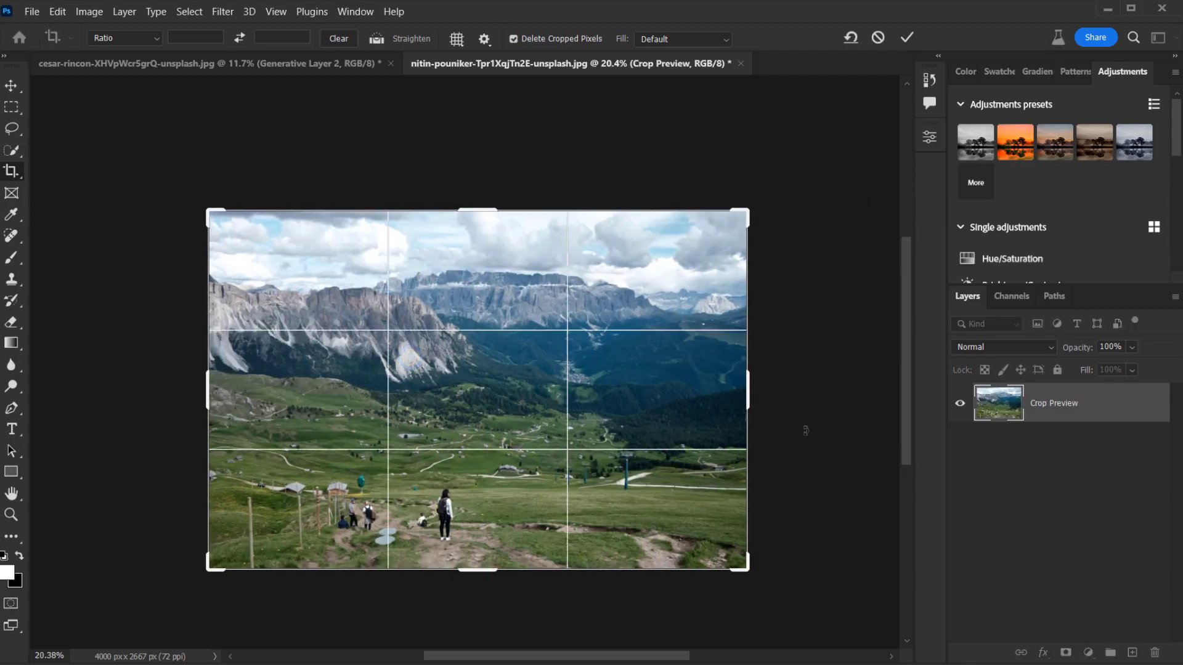
click(748, 393)
drag(748, 392, 859, 411)
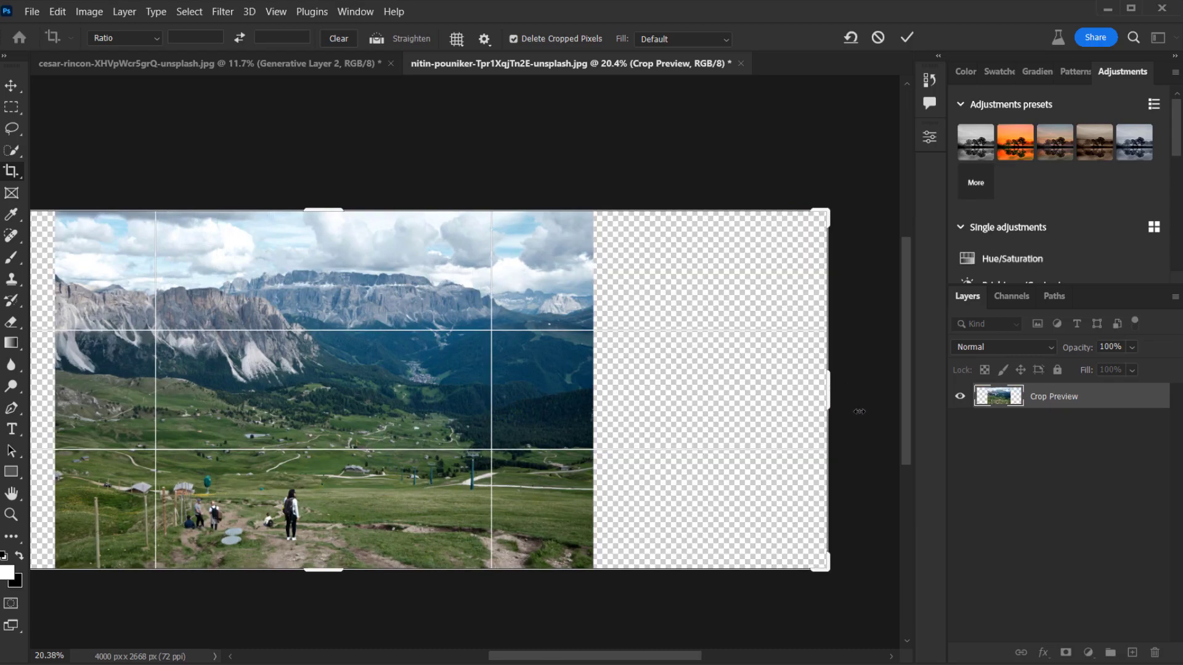
drag(353, 357, 576, 355)
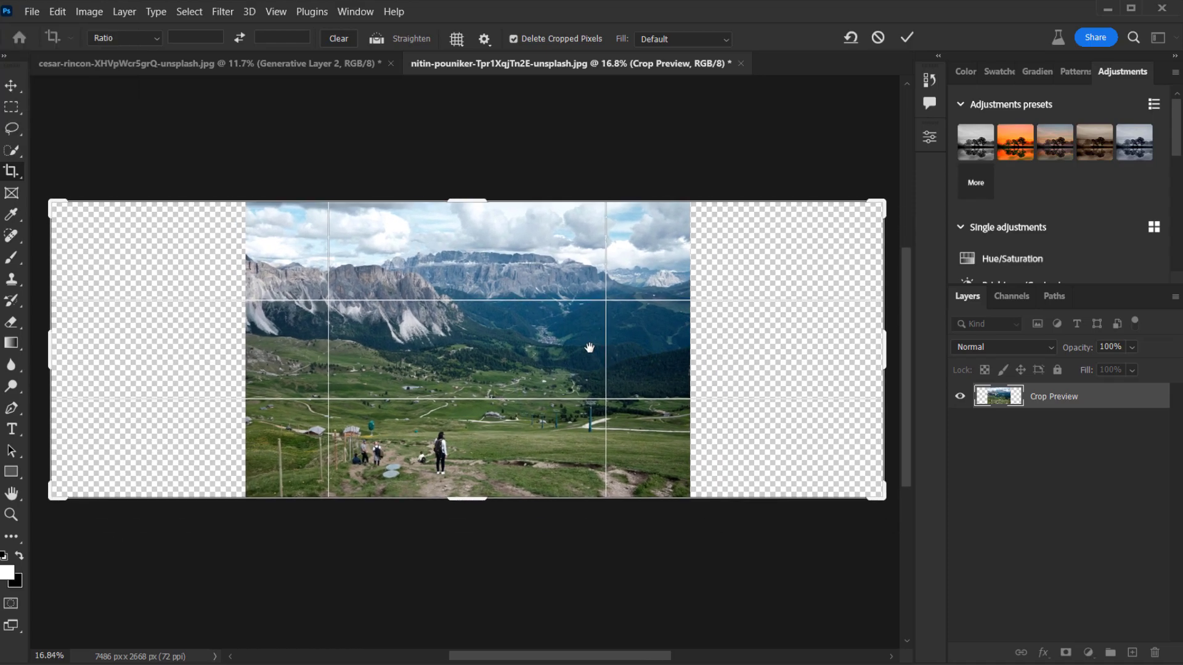
click(909, 38)
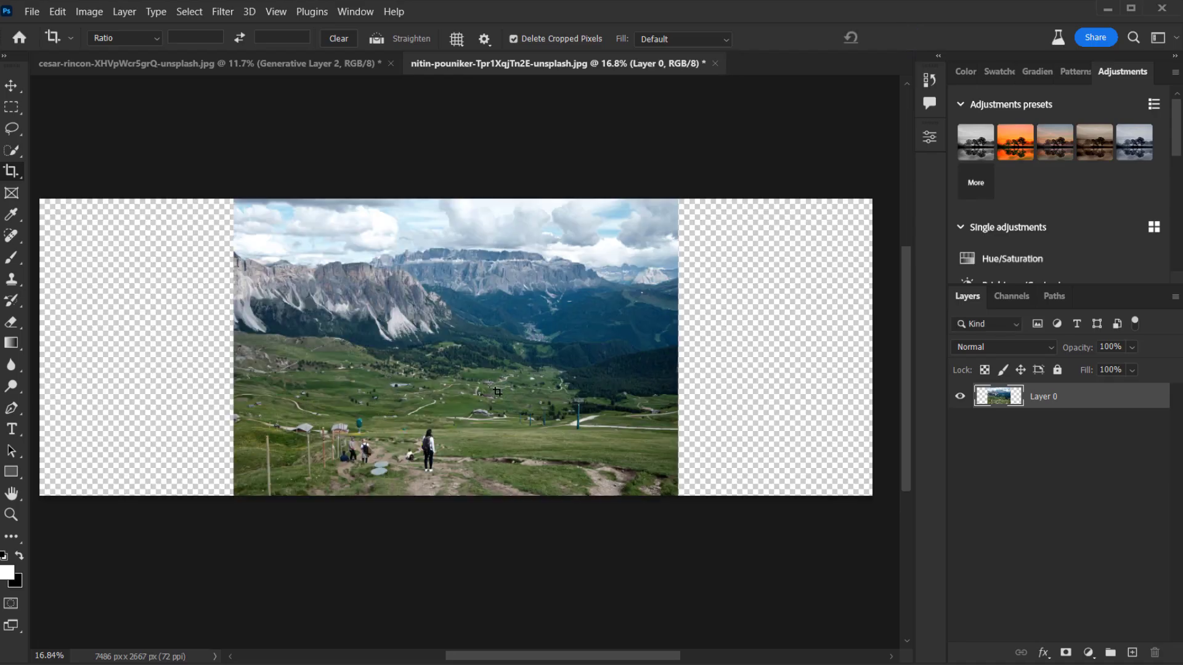
Select both transparent side areas with a thin overlap of the photo, and run Generative Fill with a blank prompt
click(11, 106)
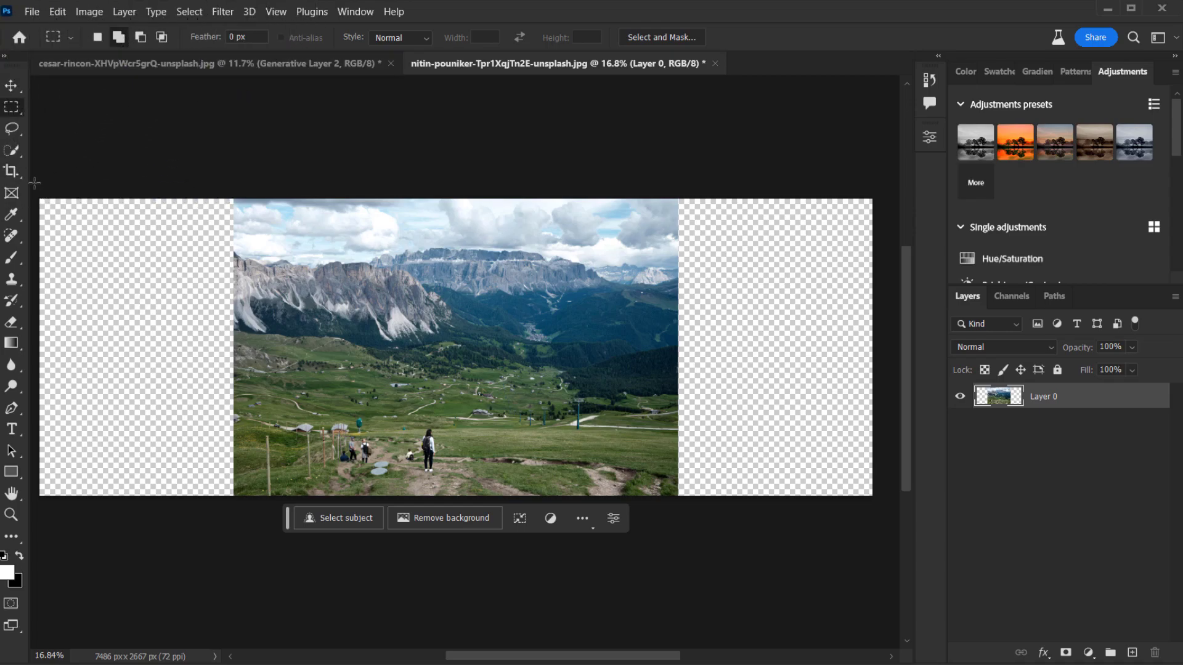
drag(34, 183, 235, 548)
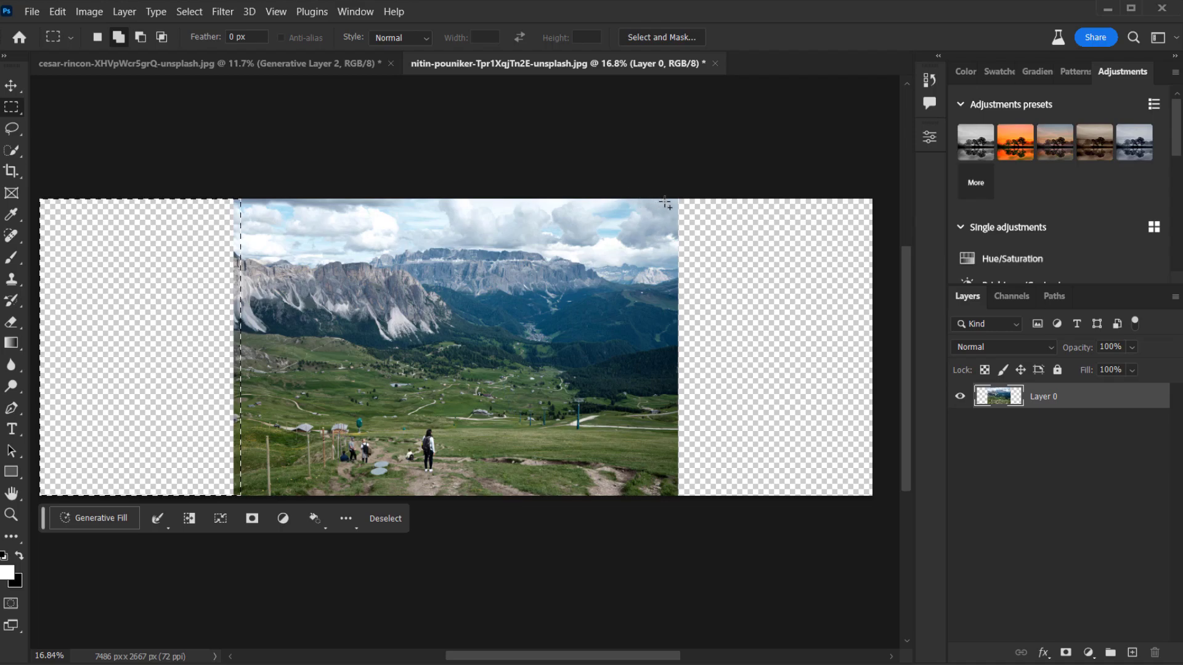
drag(674, 192, 915, 527)
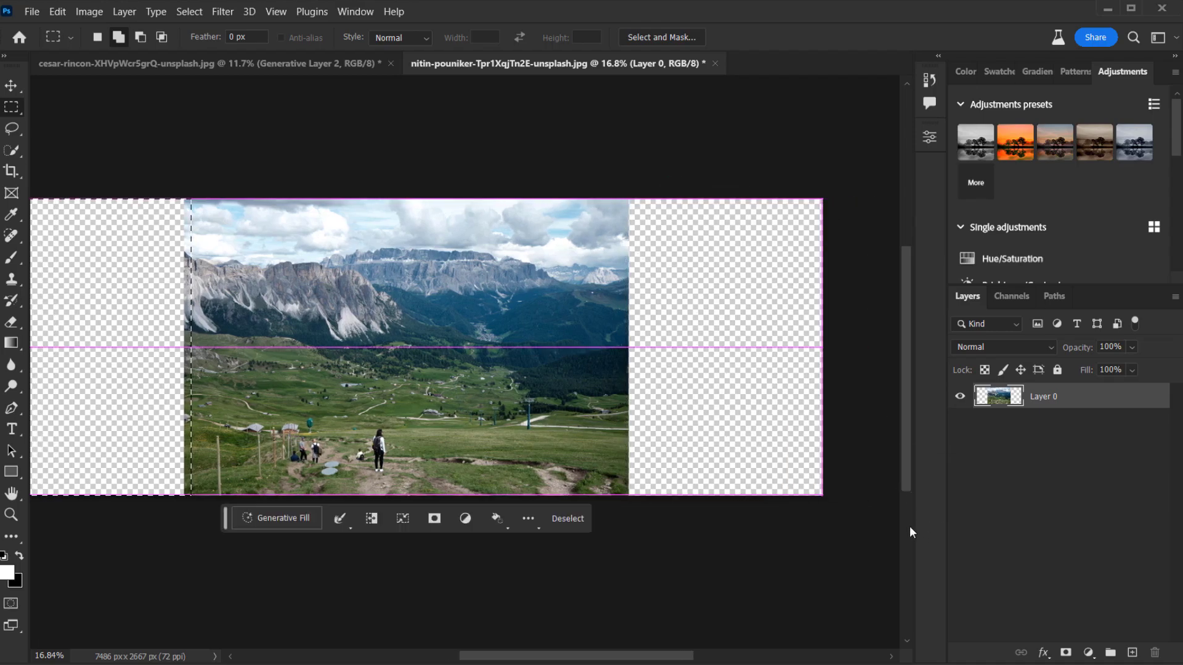
drag(296, 262, 381, 259)
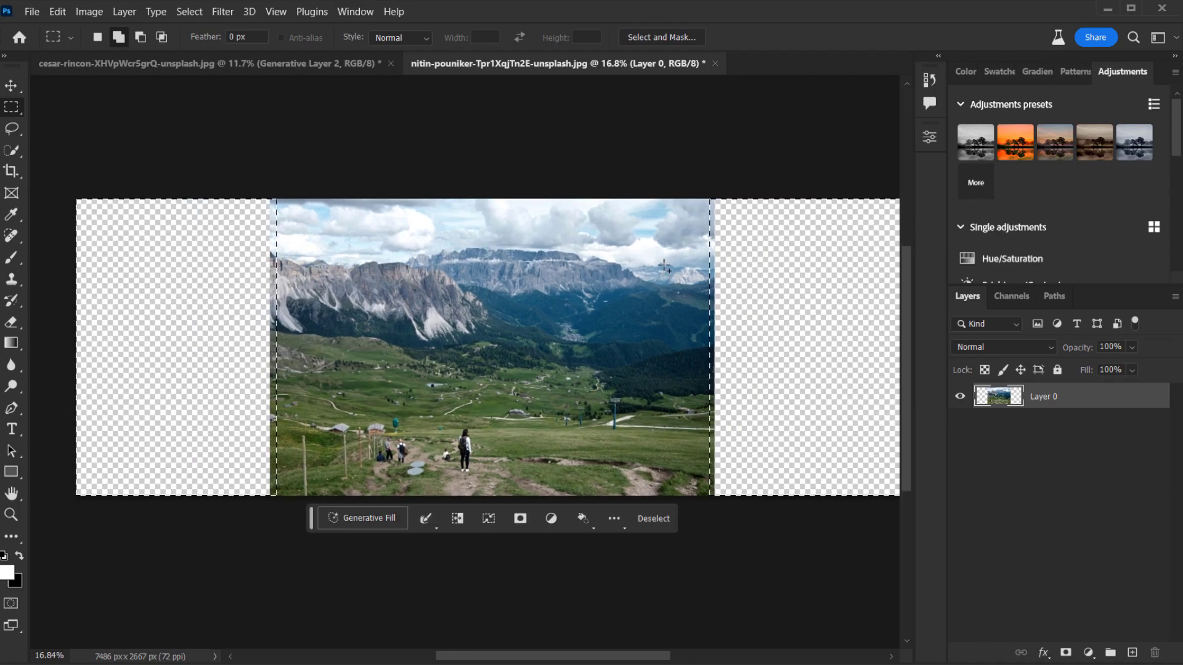
click(377, 518)
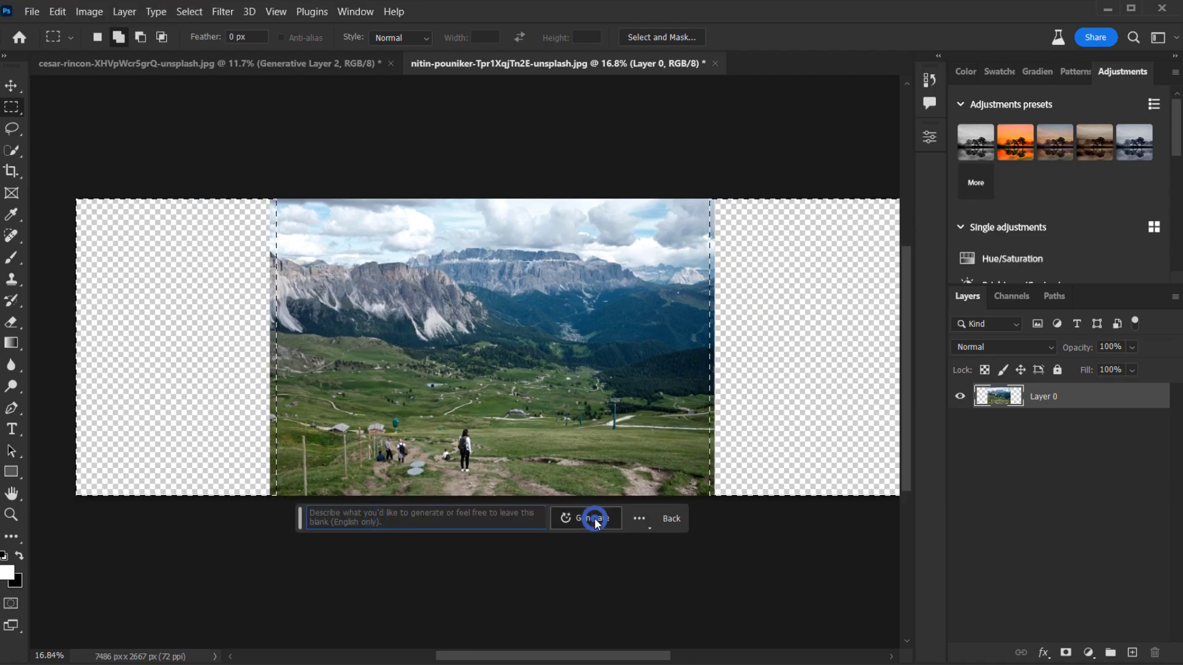
click(591, 518)
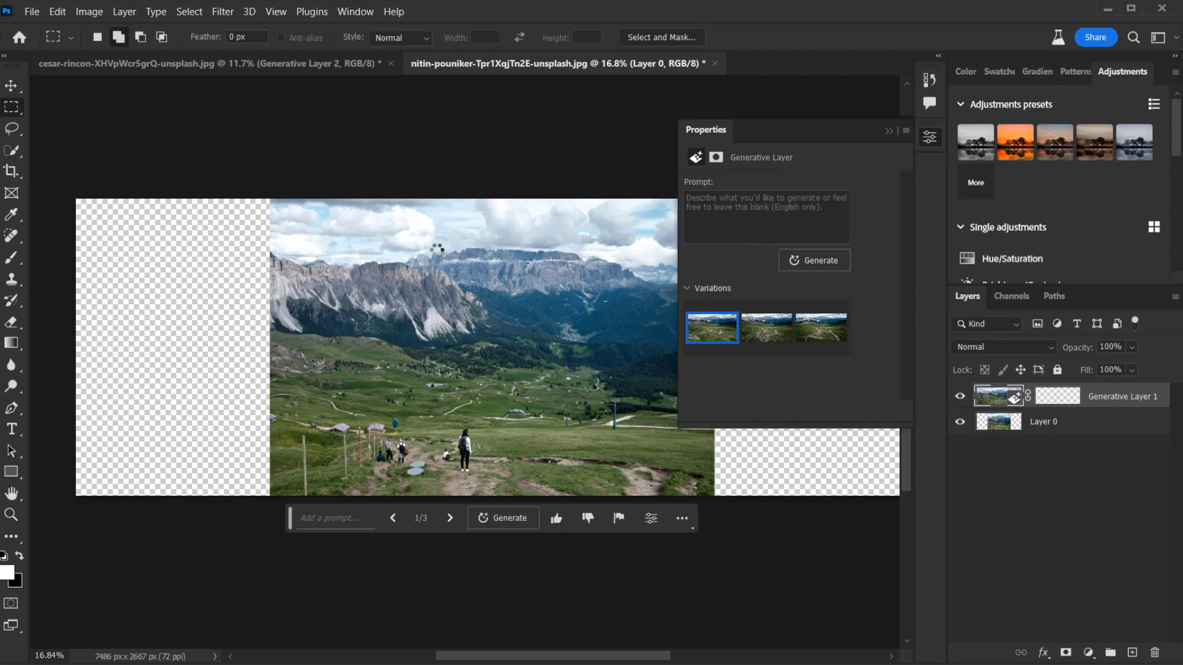
Compare the generated variations of the widened landscape and choose the third one
scroll(420, 387, up, 2)
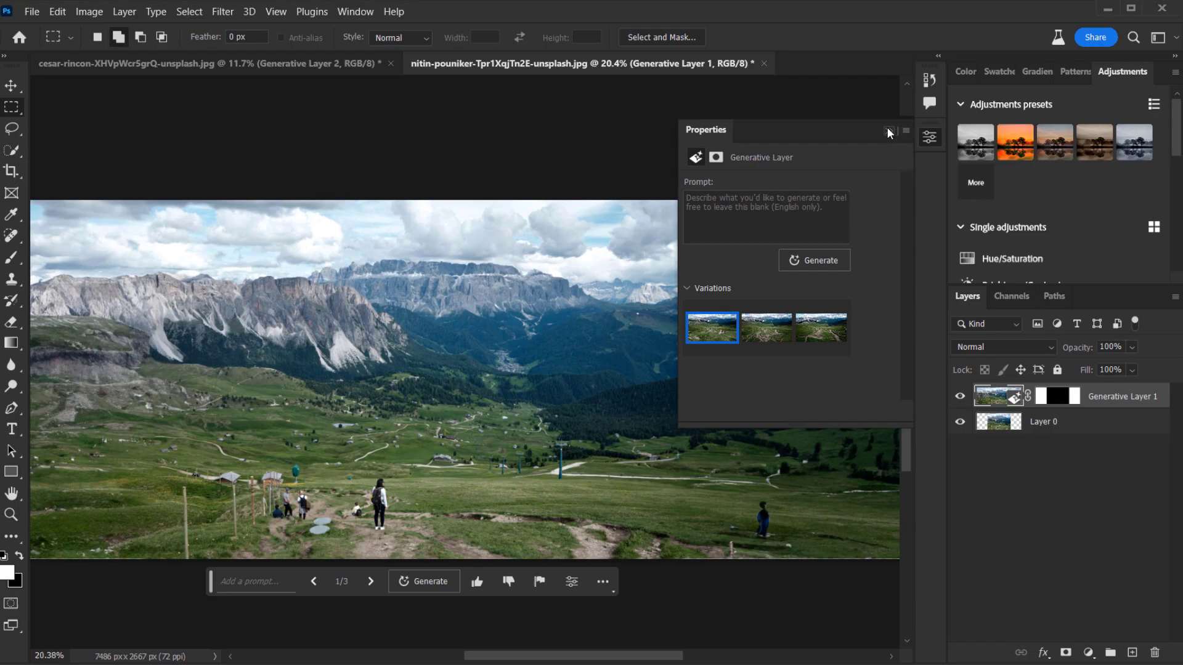
click(888, 131)
scroll(439, 415, down, 4)
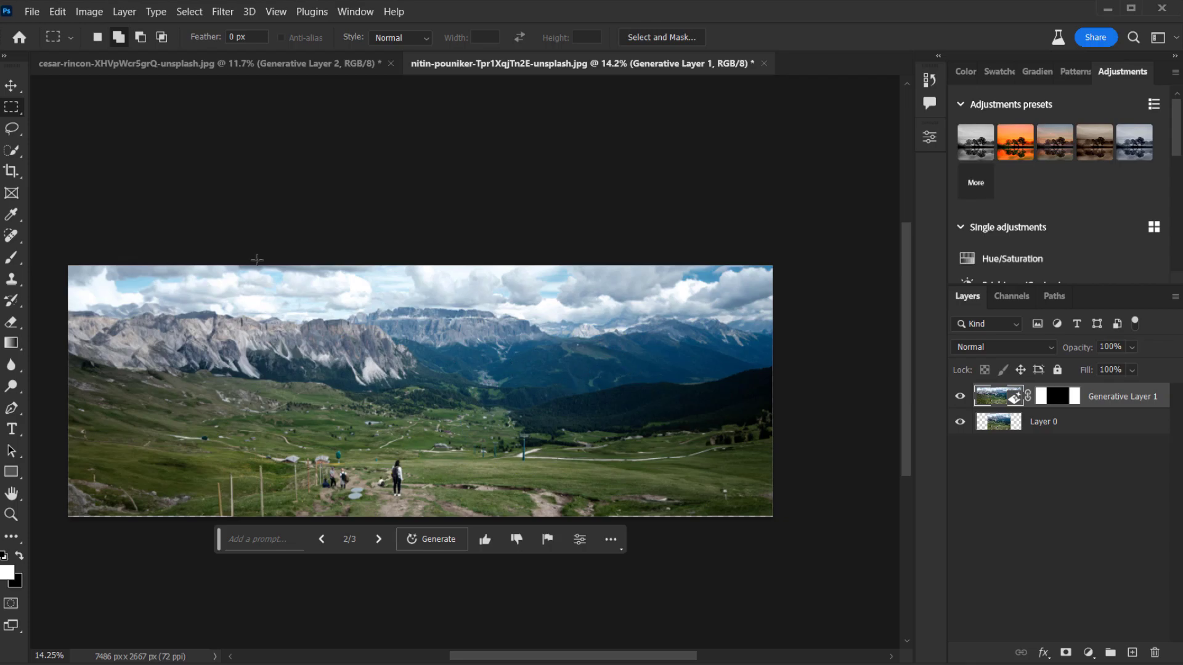
click(378, 538)
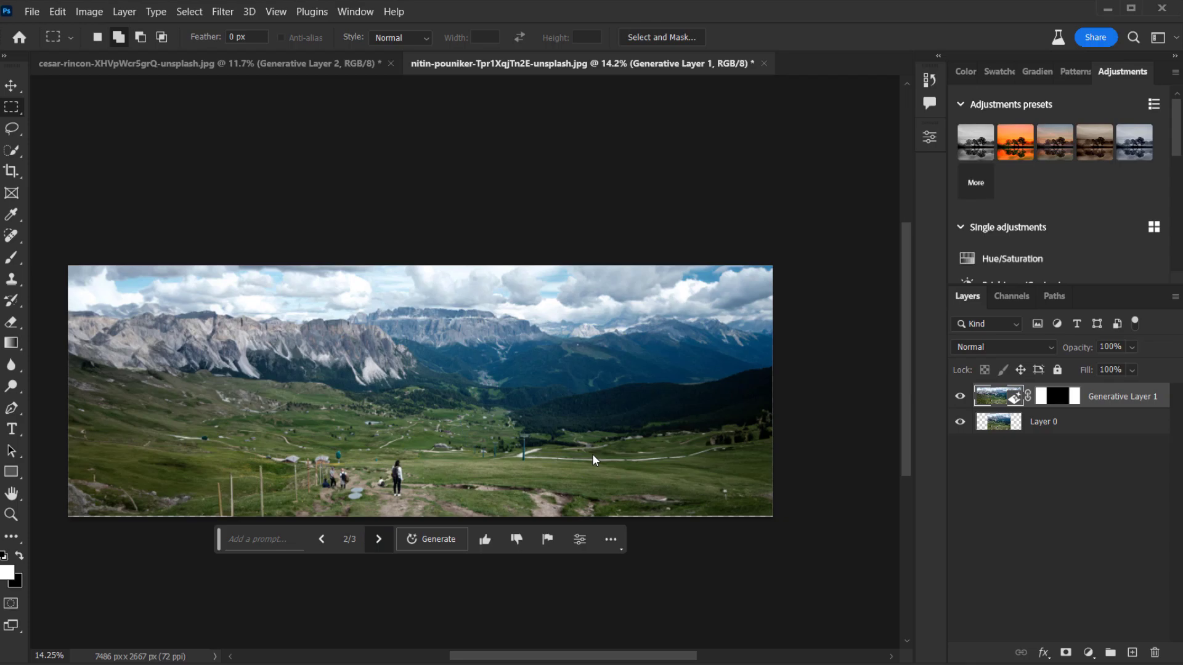
click(378, 539)
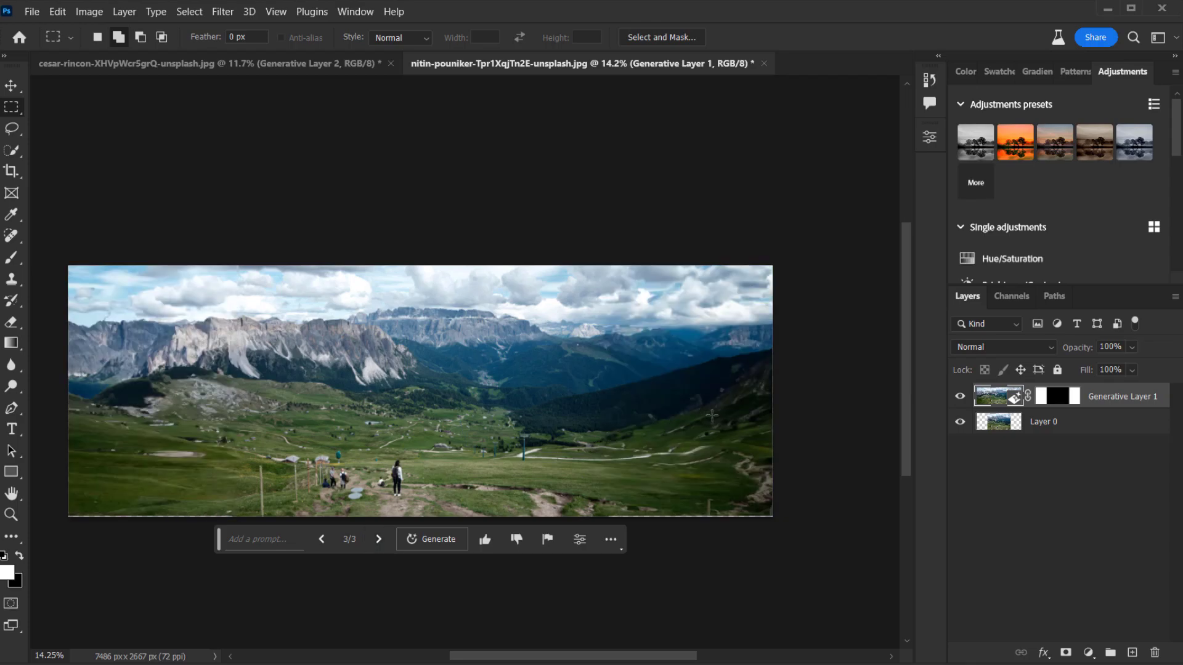
click(929, 137)
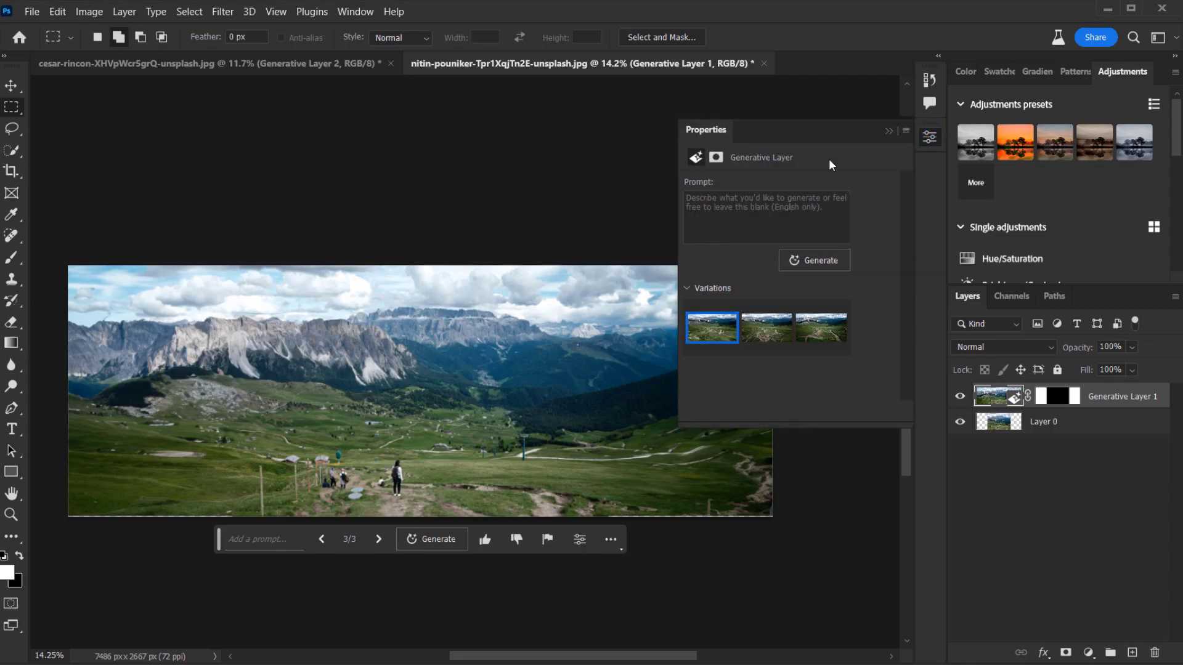
click(807, 317)
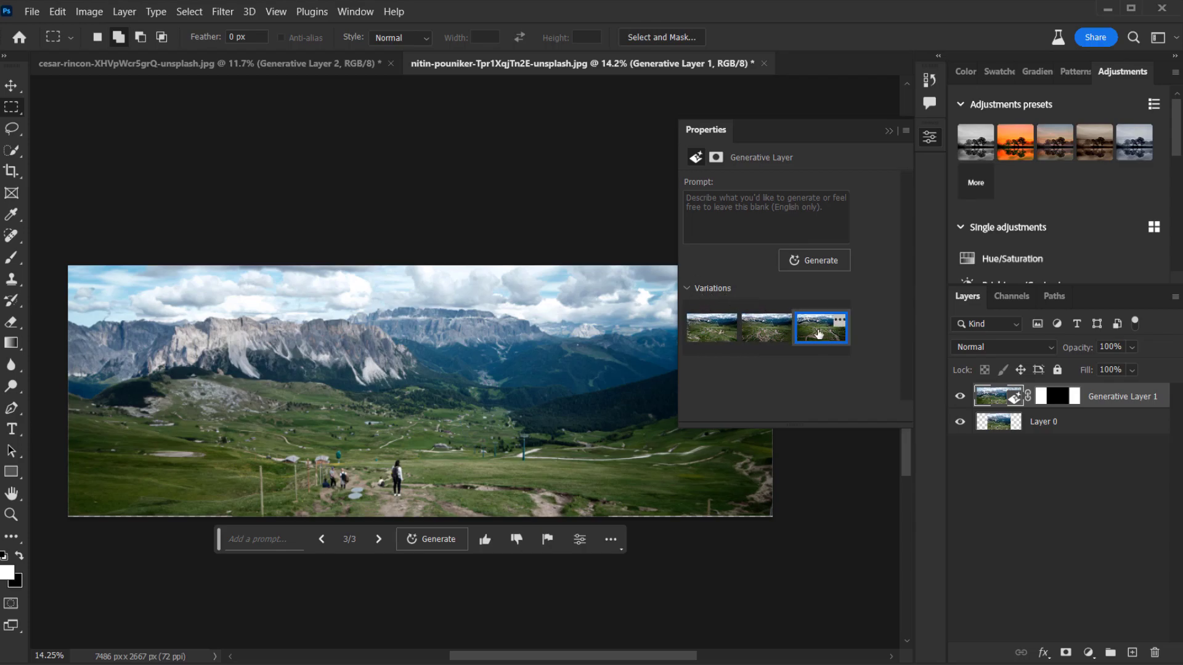
Examine the widened landscape at different magnifications, checking how the generated sides blend with the original photo
click(889, 130)
scroll(262, 468, up, 1)
scroll(262, 468, up, 1)
scroll(262, 468, down, 2)
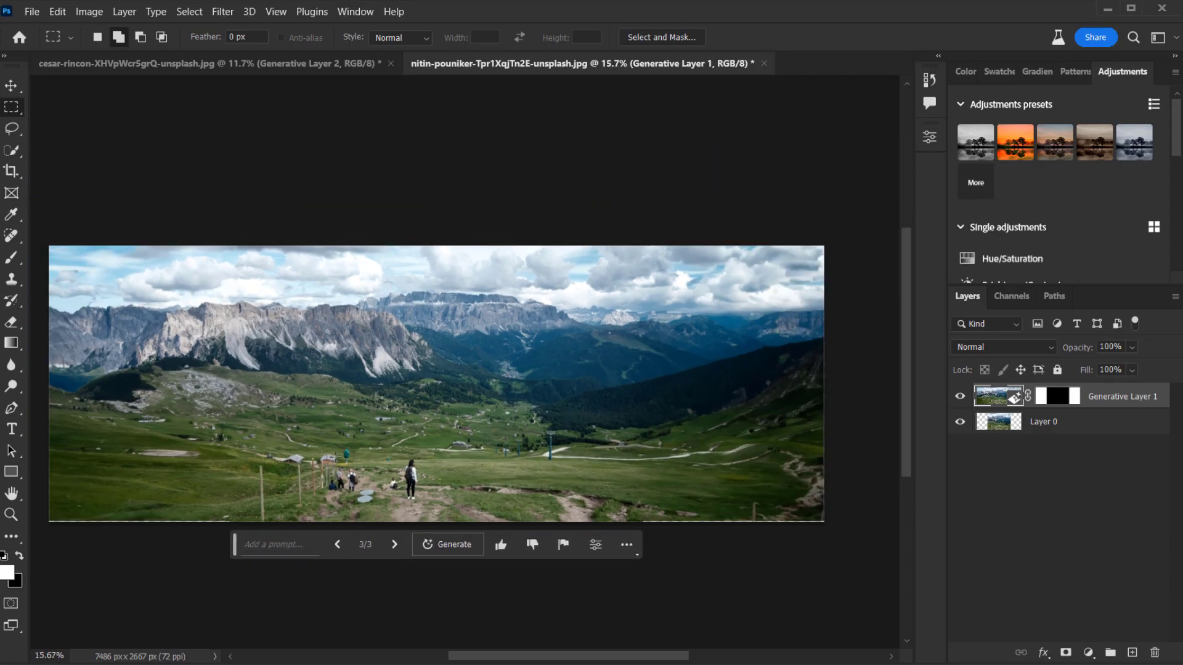
scroll(319, 433, up, 1)
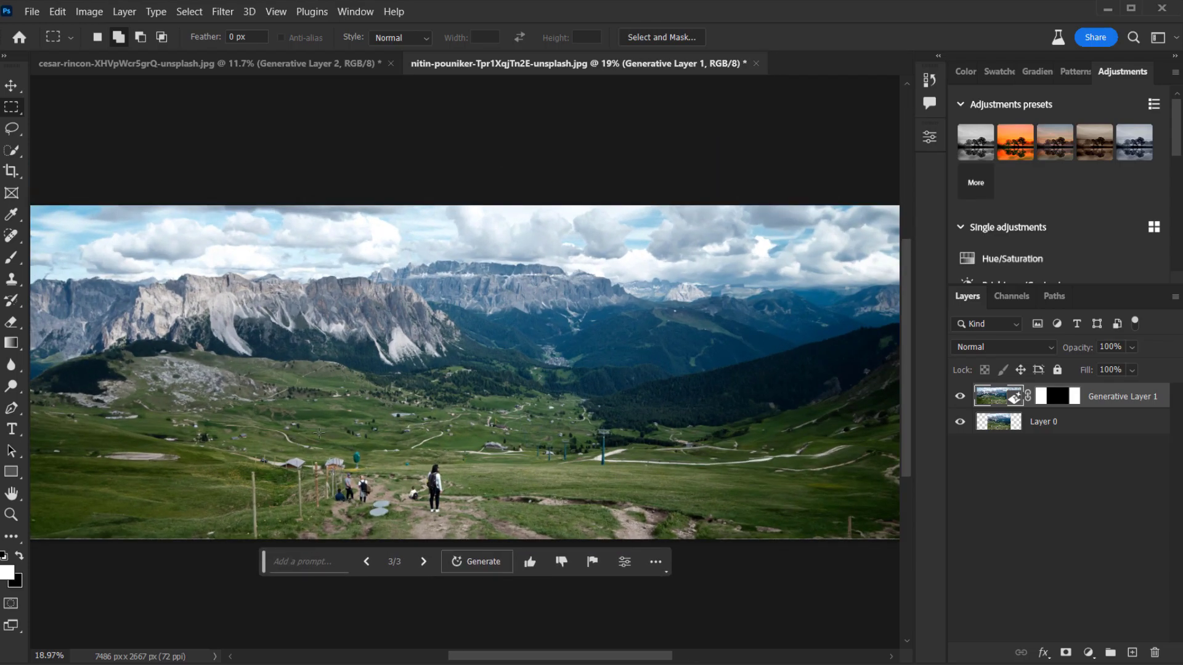
click(930, 137)
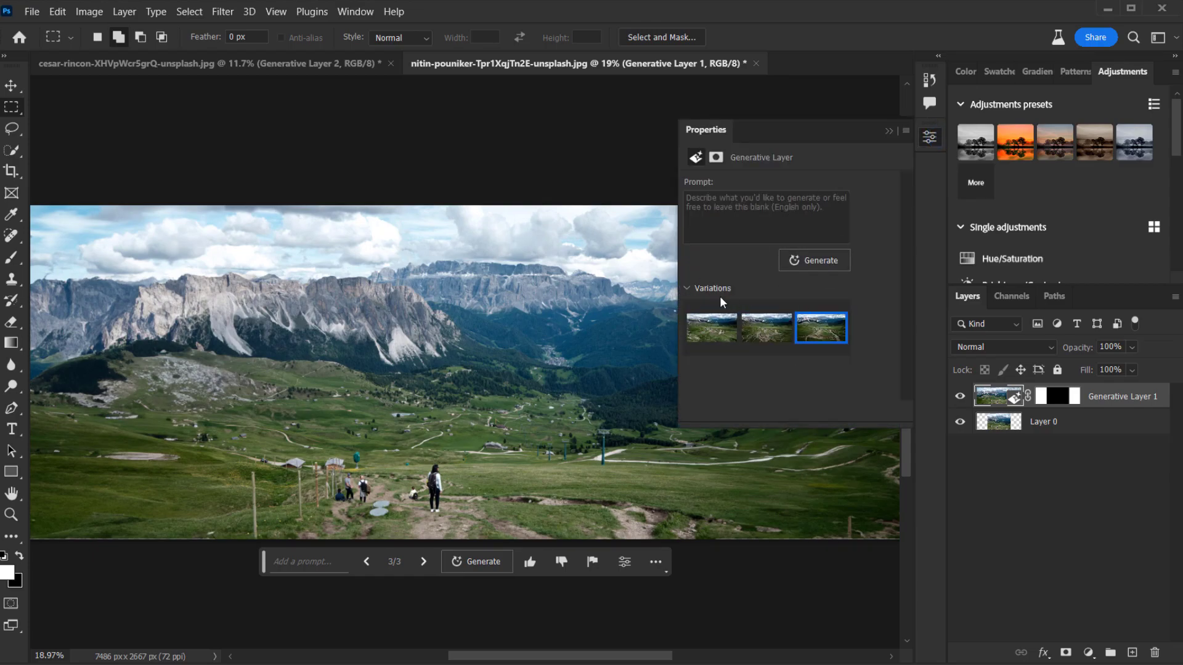
click(885, 137)
scroll(722, 421, down, 1)
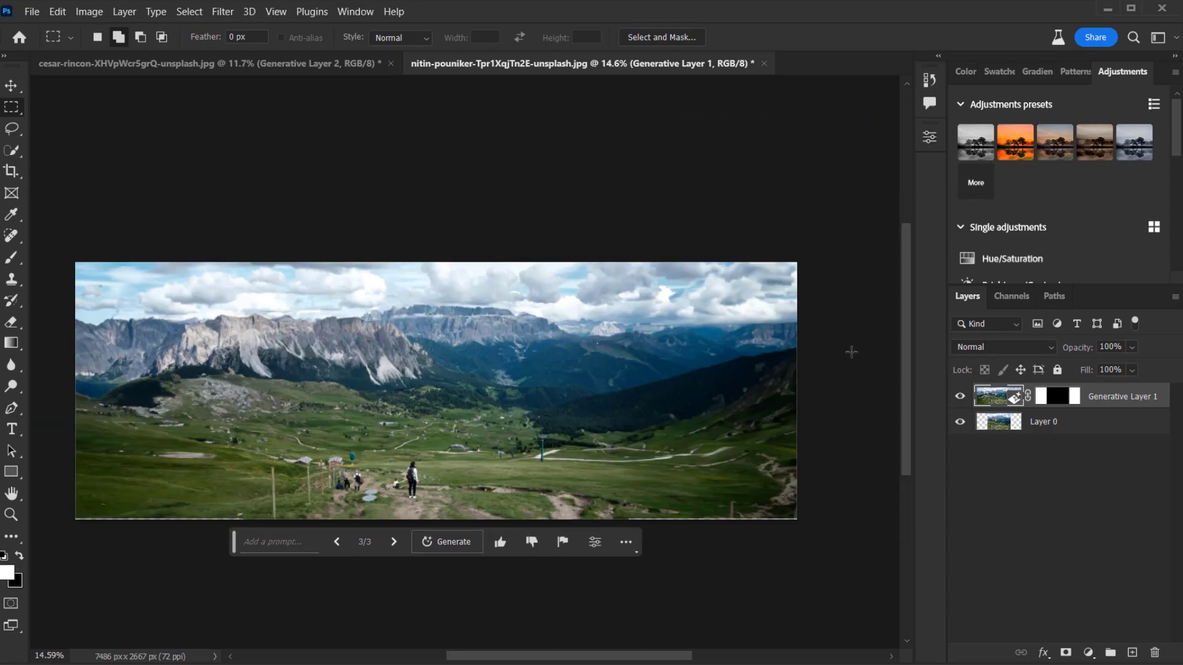
scroll(852, 356, up, 1)
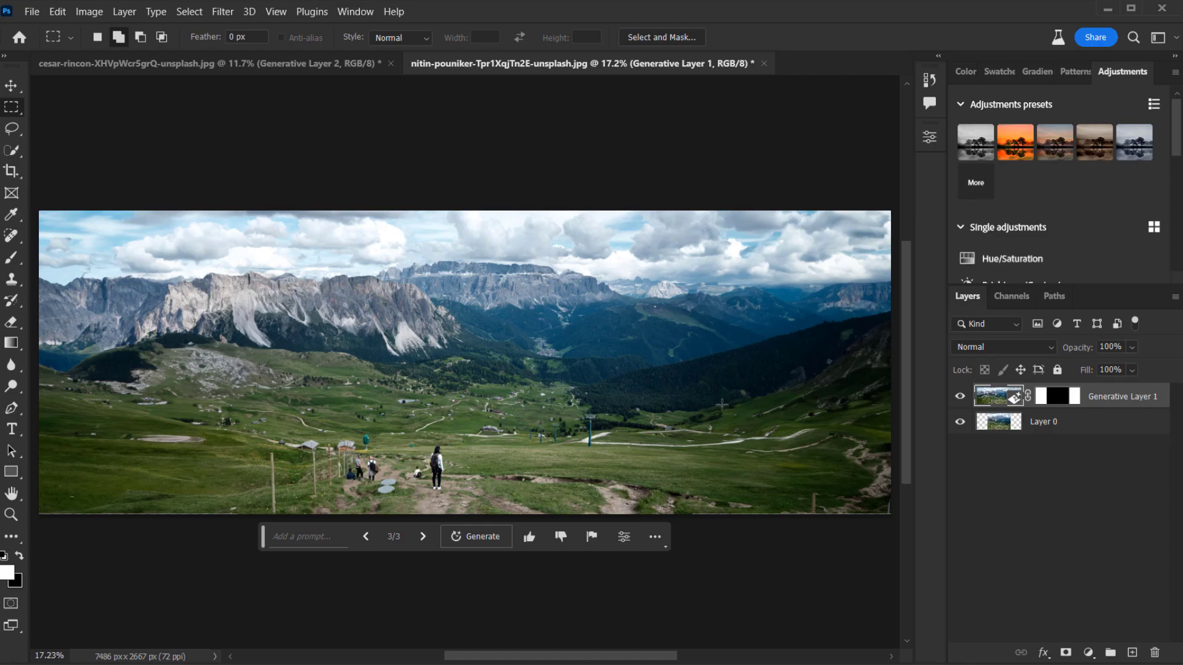
scroll(624, 372, up, 1)
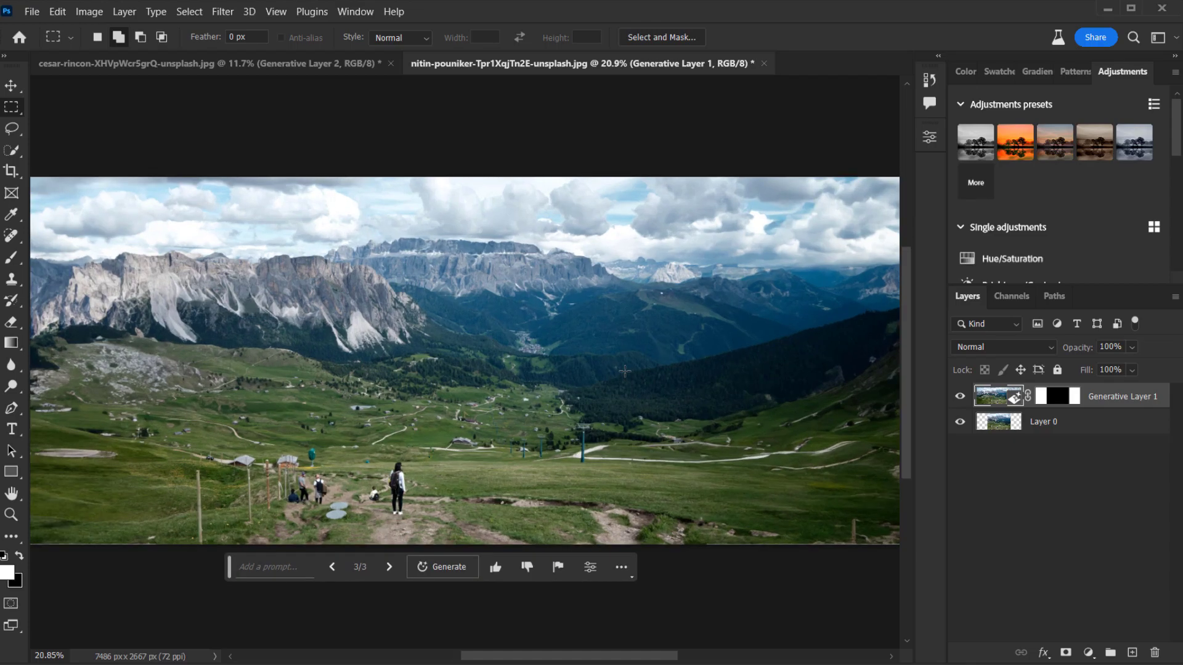
scroll(622, 376, down, 2)
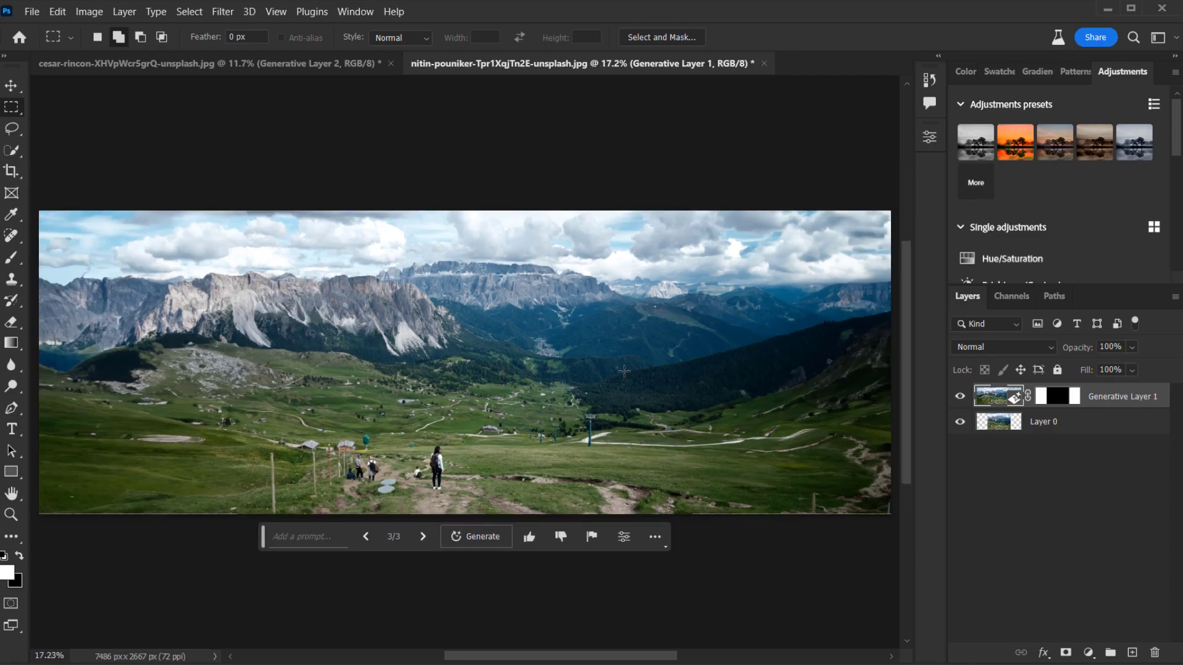
scroll(616, 393, up, 1)
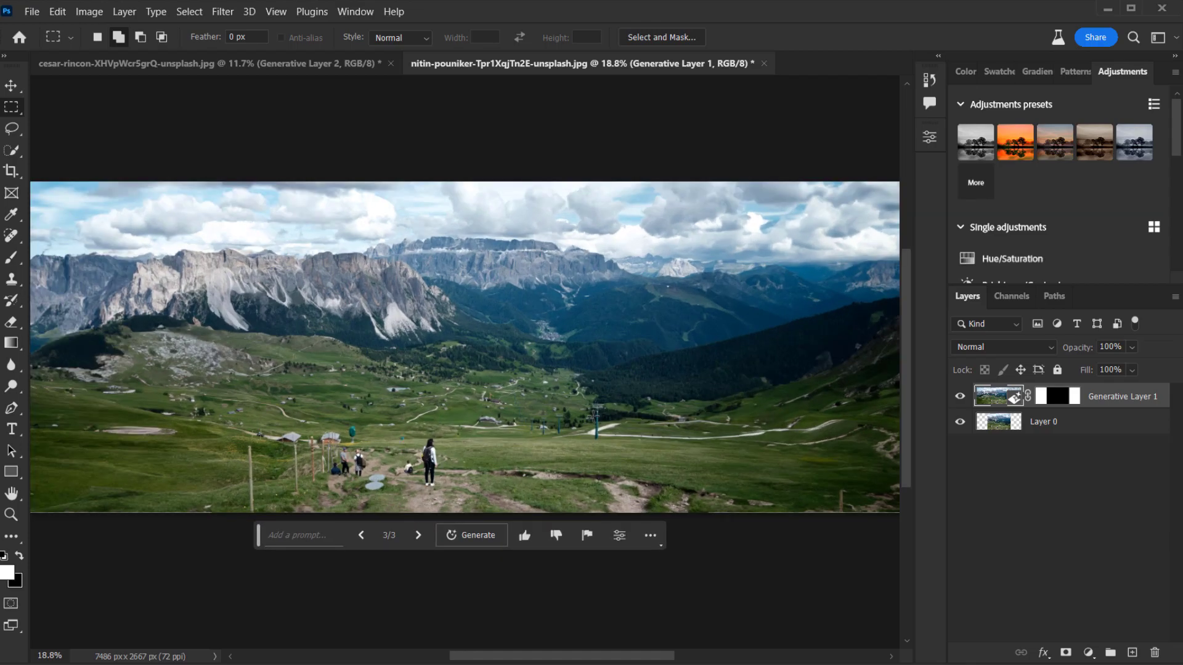
scroll(450, 413, down, 1)
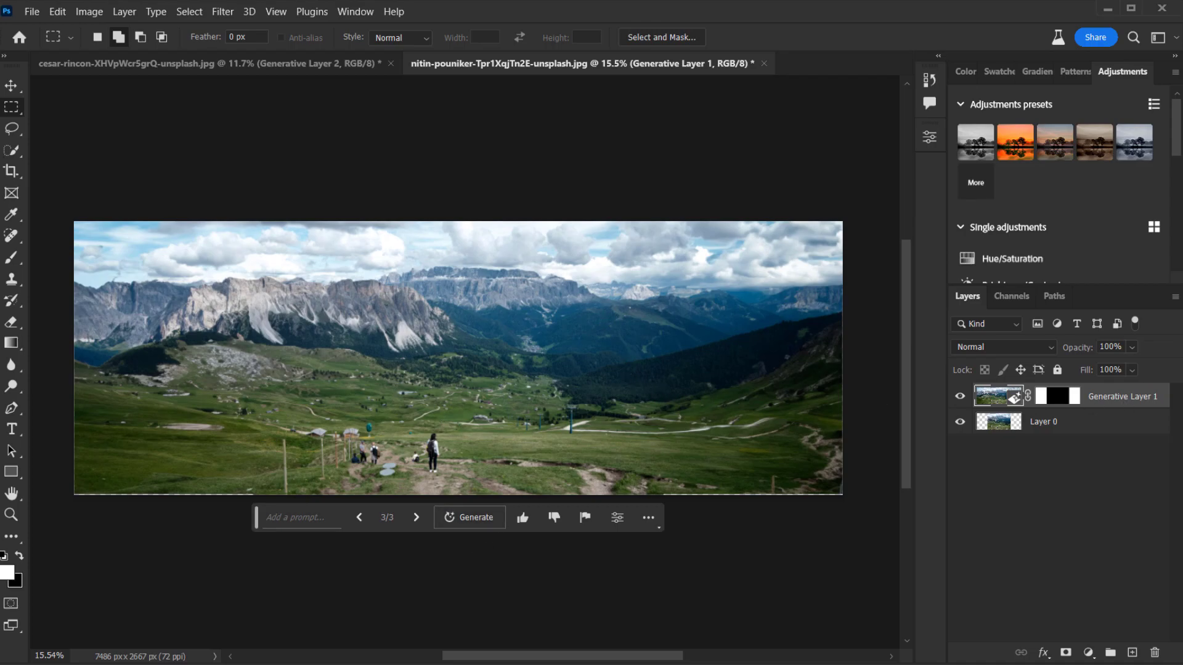
Draw a freehand Lasso selection, wide and roughly oval, across the middle of the valley below the mountains
click(11, 128)
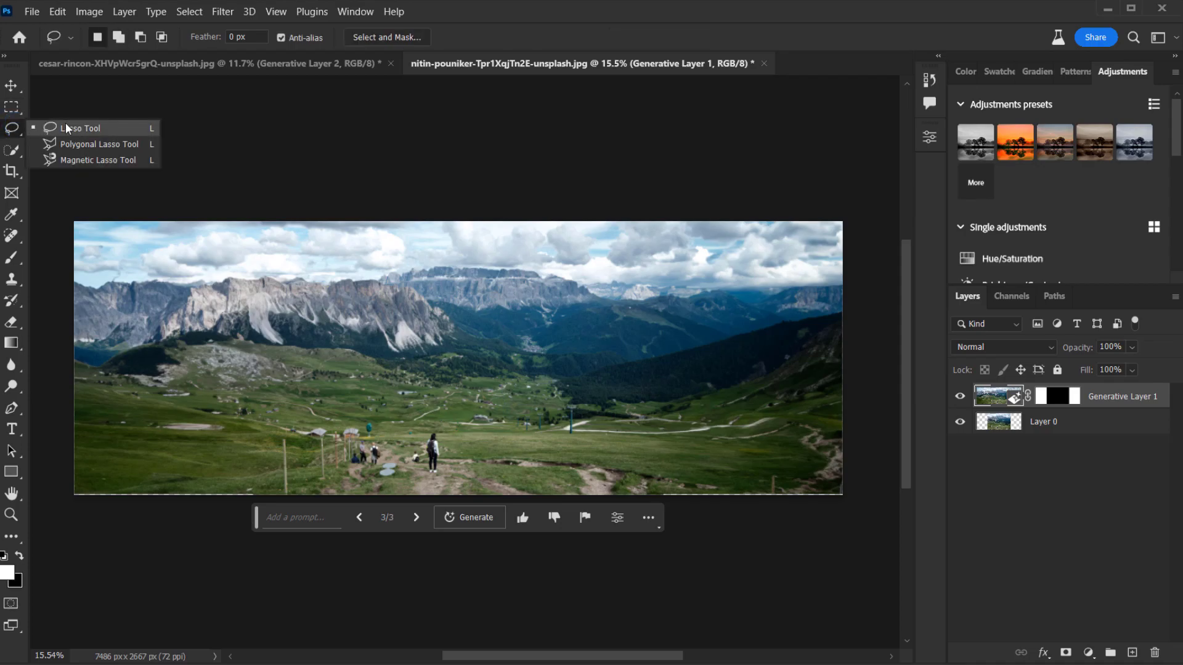
click(76, 128)
scroll(410, 306, up, 3)
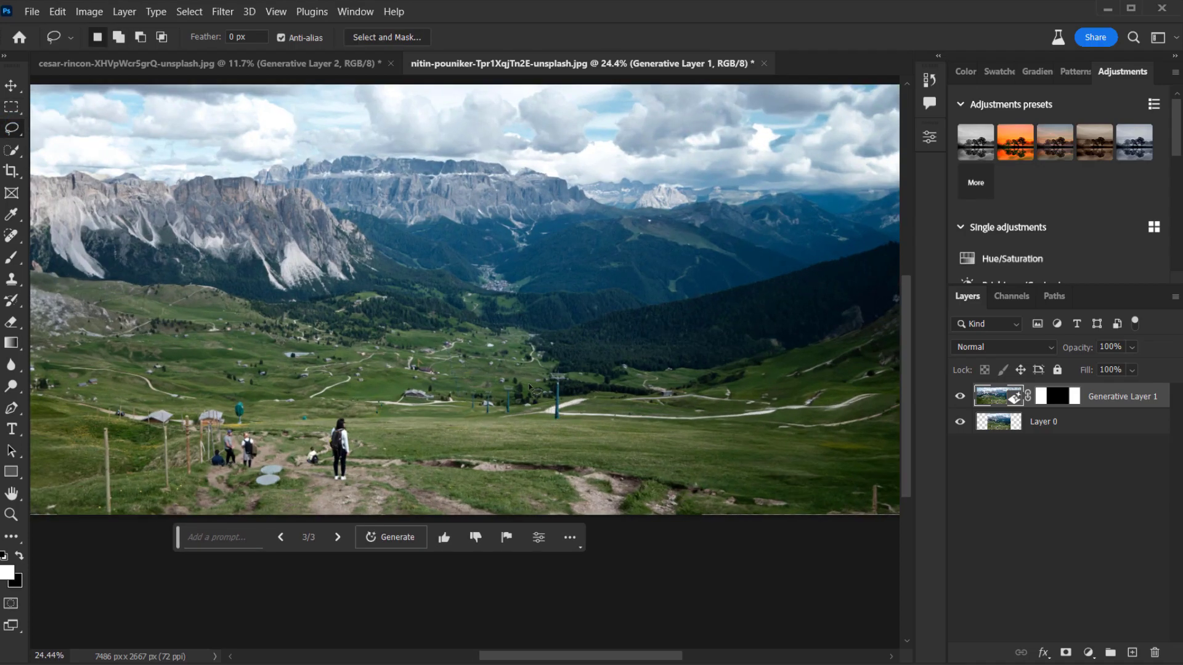
drag(409, 306, 638, 425)
drag(492, 346, 486, 340)
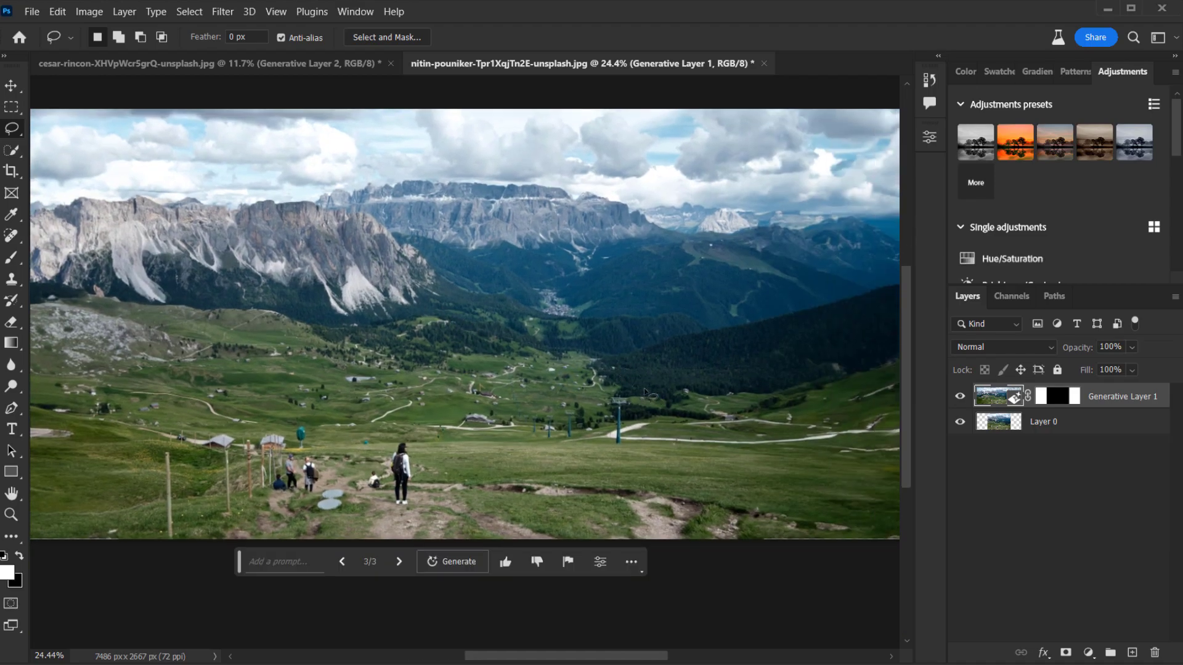
click(691, 356)
mouse_move(691, 356)
mouse_down()
mouse_move(545, 279)
mouse_move(407, 266)
mouse_move(225, 307)
mouse_move(212, 394)
mouse_move(733, 400)
mouse_move(692, 356)
mouse_up()
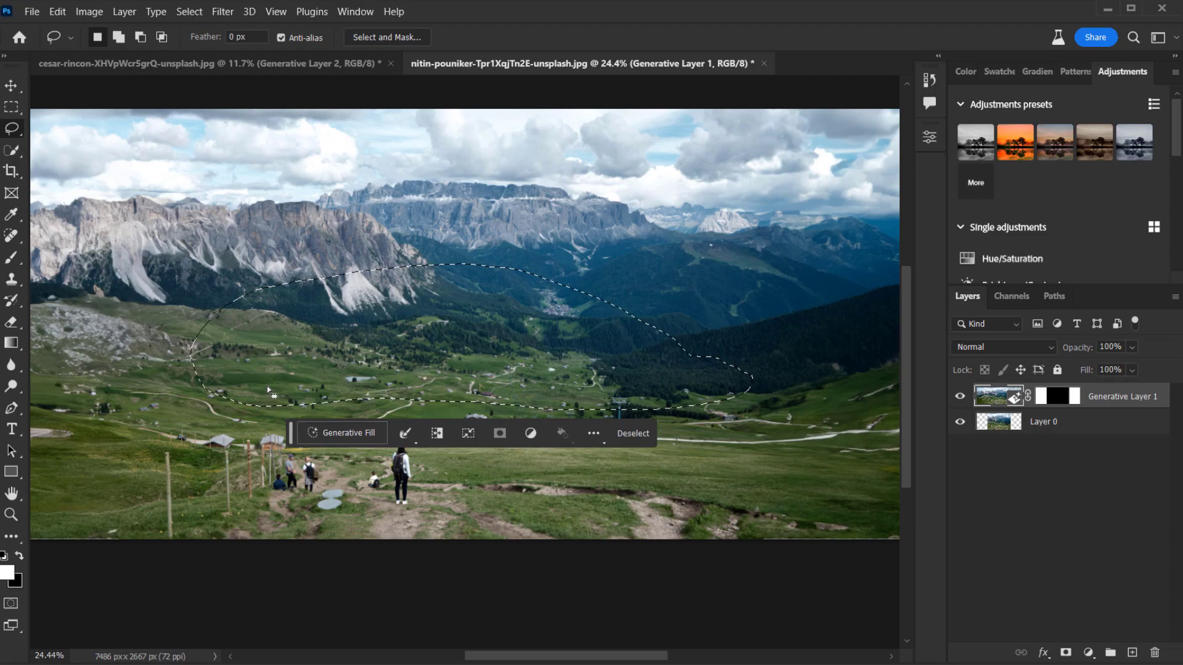
Run Generative Fill on the valley selection with the prompt "Flying Whale"
click(333, 433)
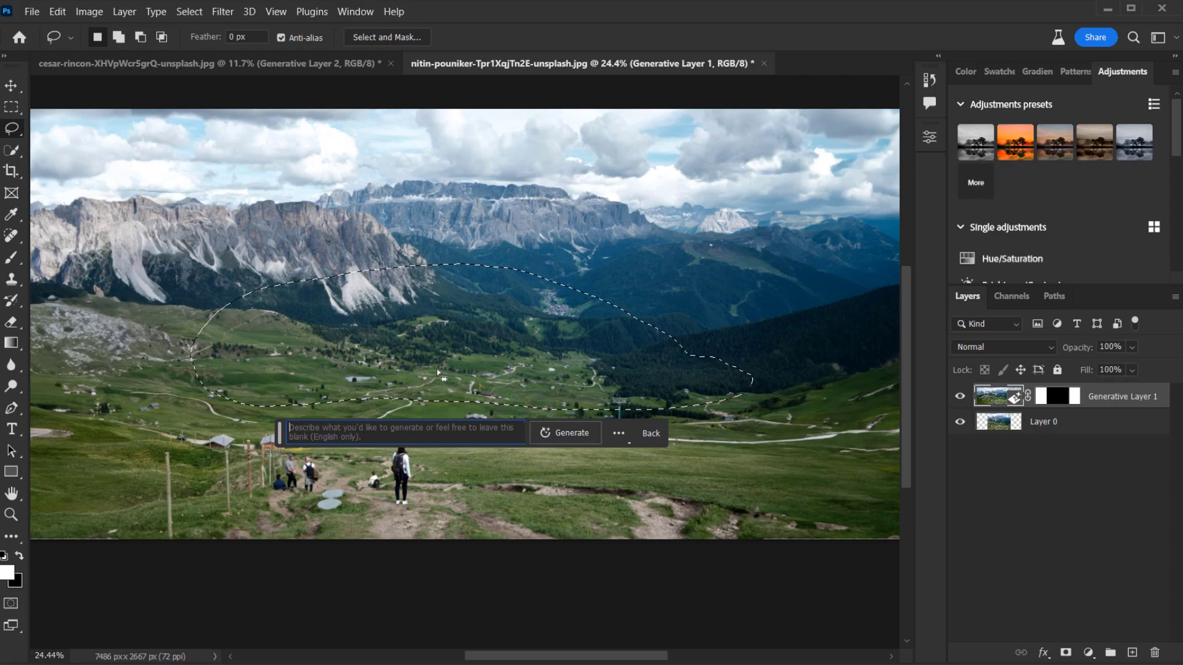
click(399, 430)
click(374, 438)
text(Flying)
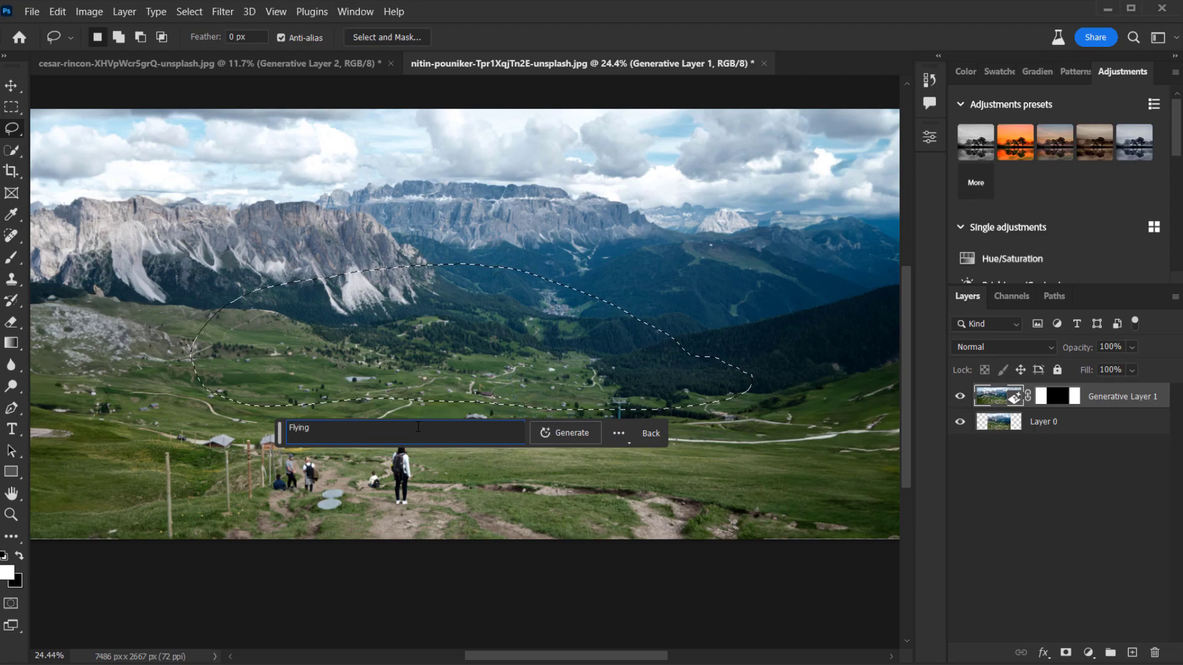
text( Whale)
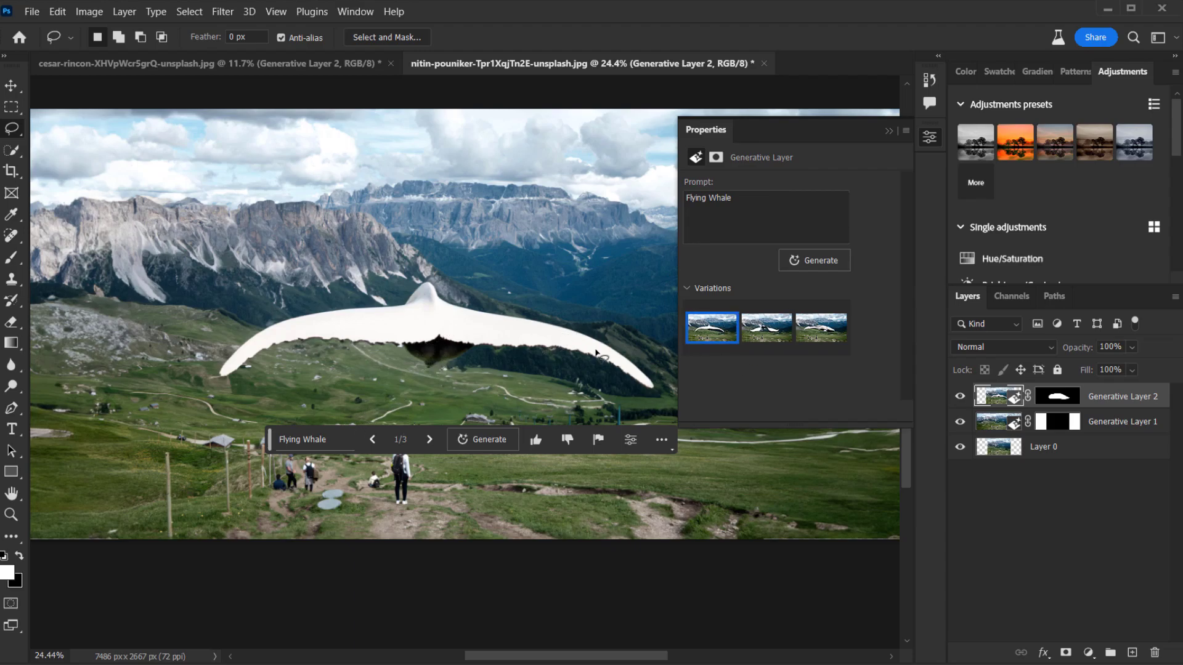
Compare the generated whale variations, choose the third one and view it within the whole landscape
click(763, 339)
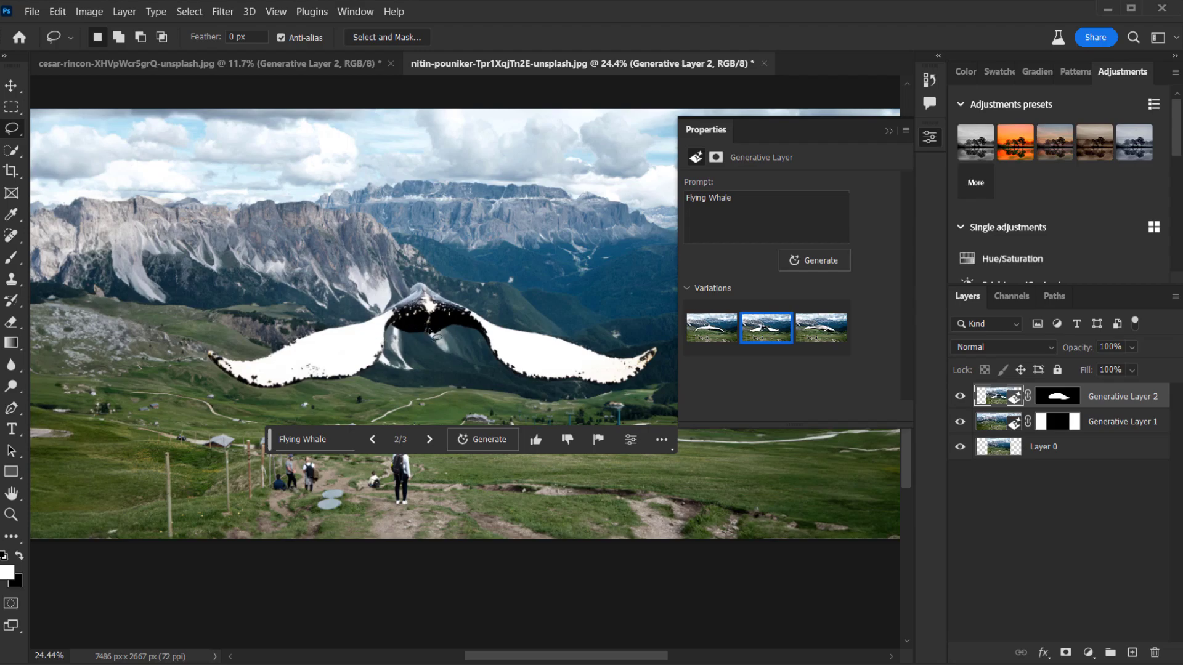
click(819, 334)
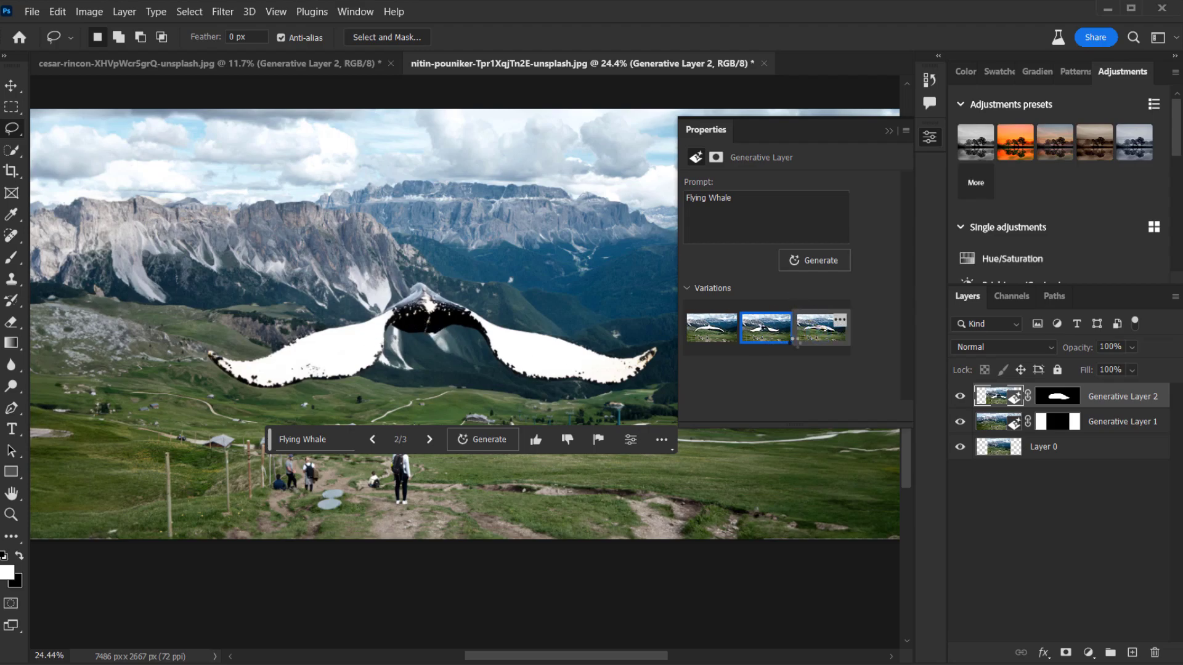
click(798, 343)
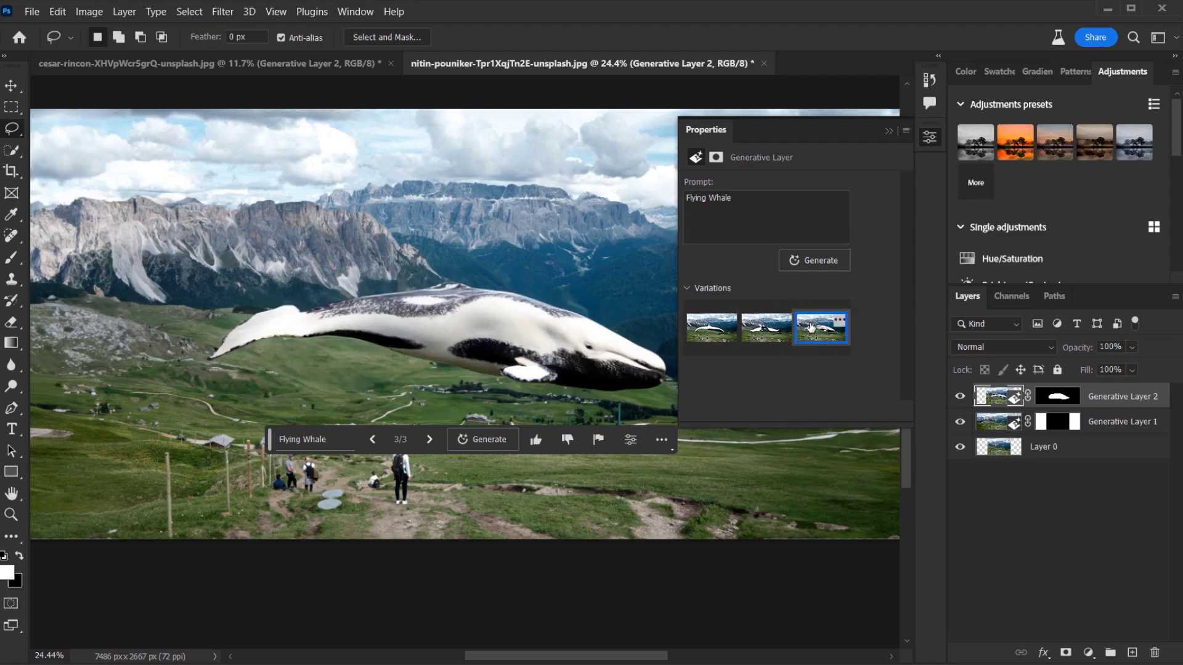
click(889, 131)
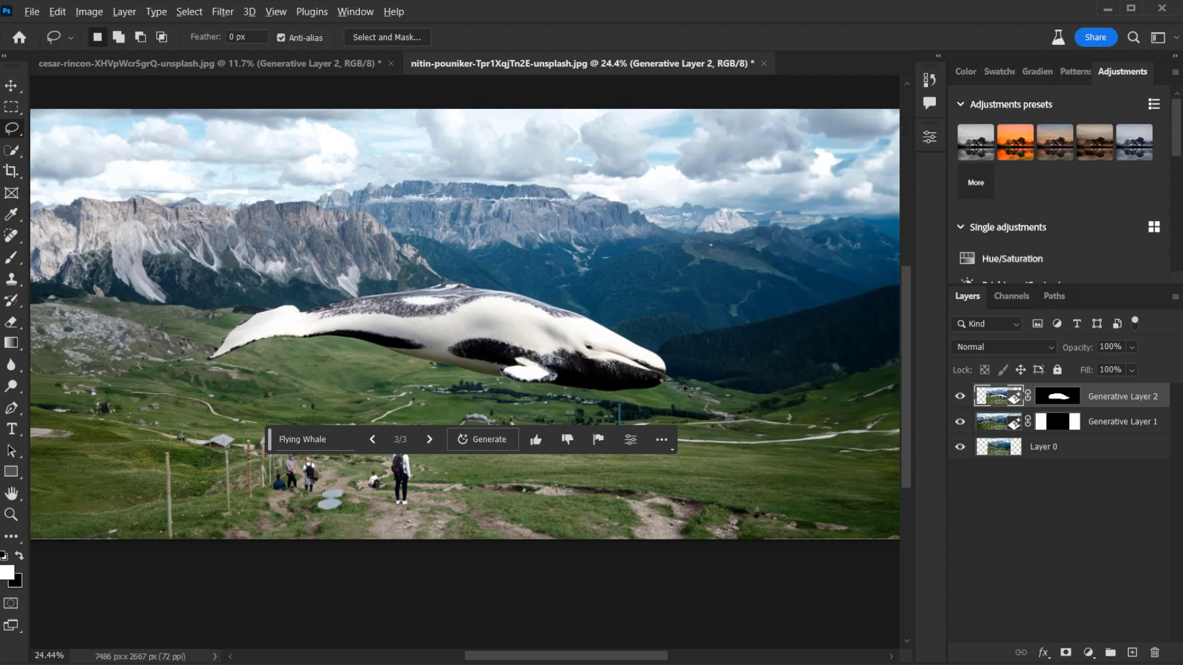
scroll(686, 388, down, 3)
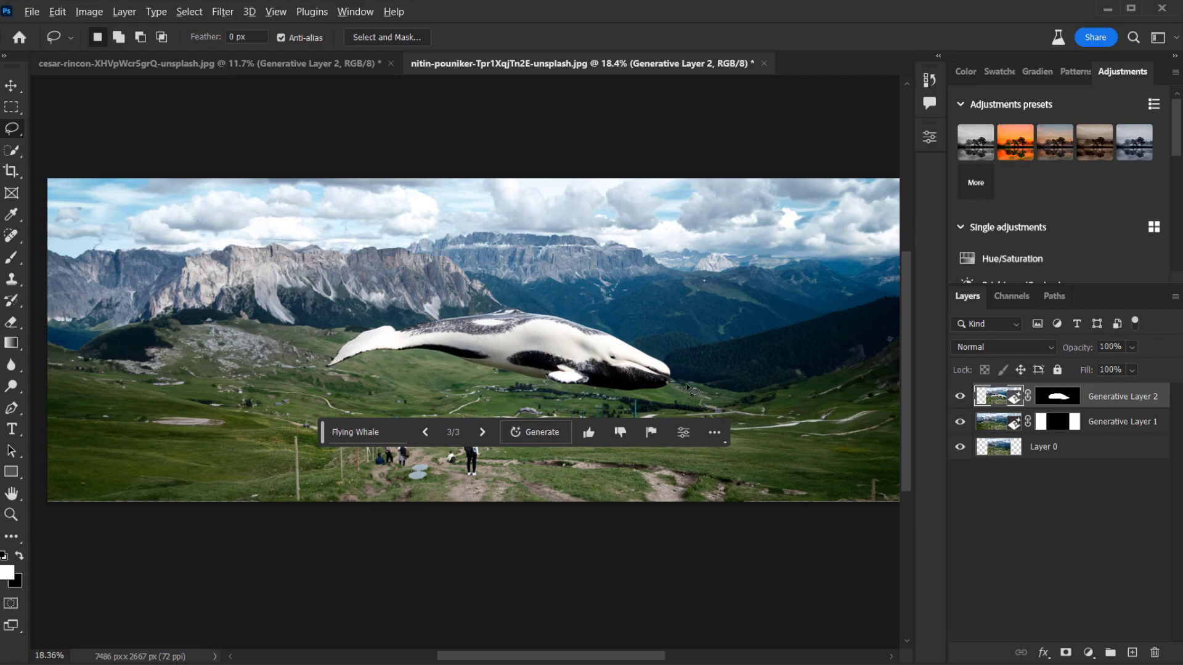
Hide the Contextual Task Bar and show it again
click(716, 430)
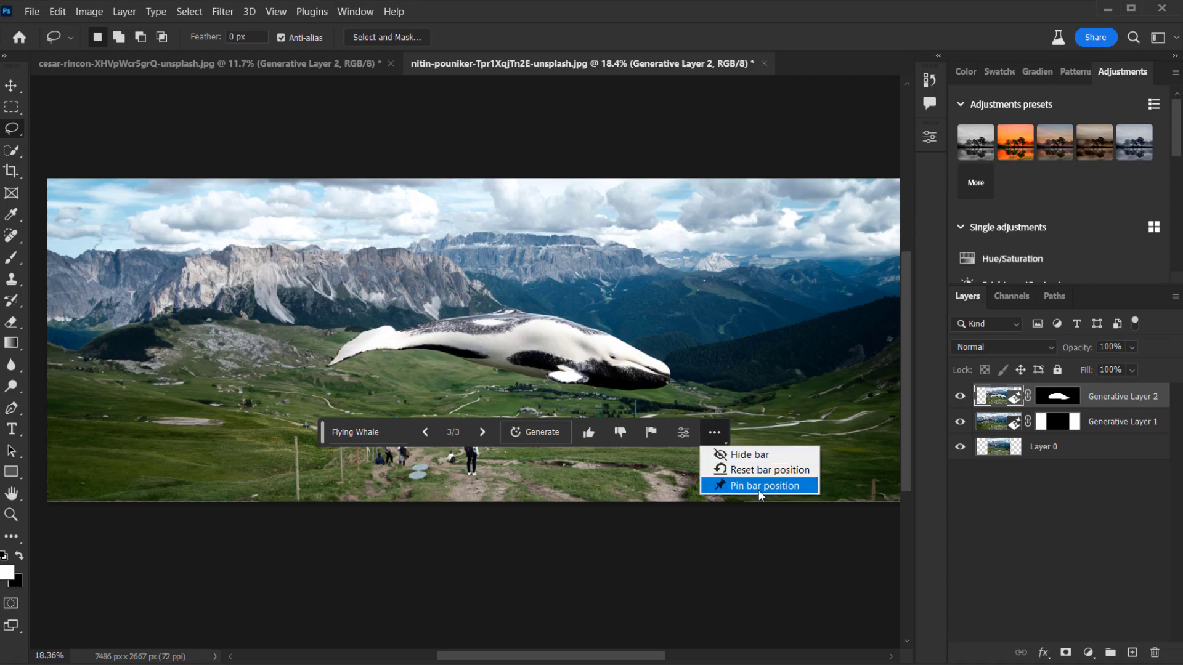
click(748, 456)
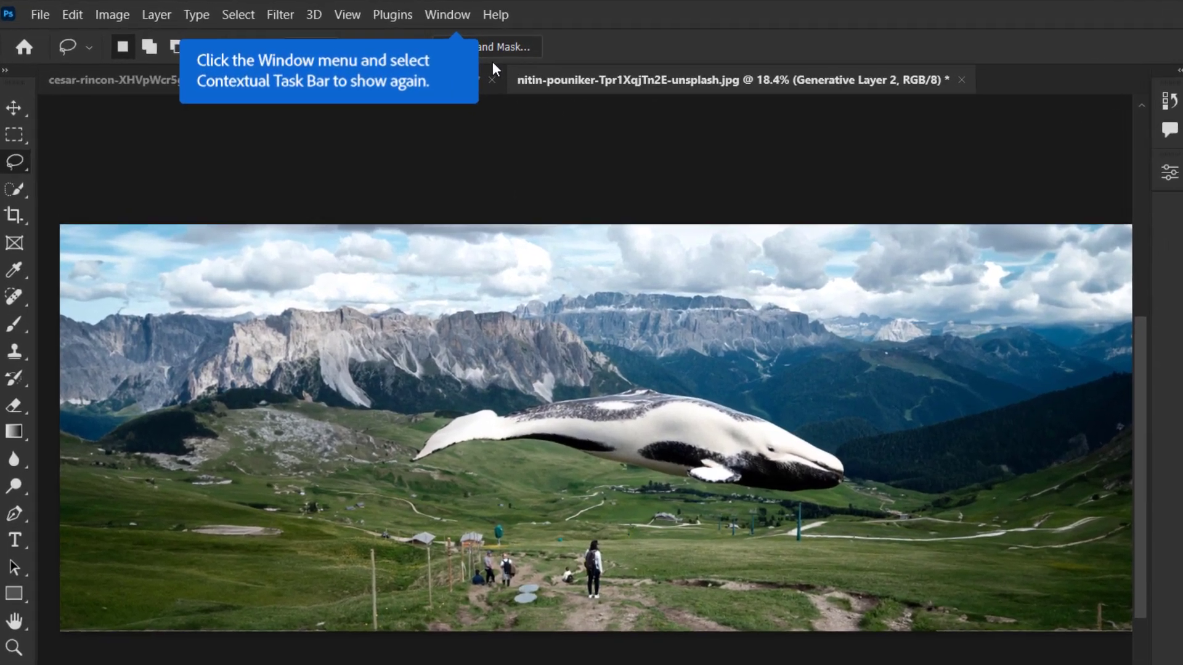
click(443, 15)
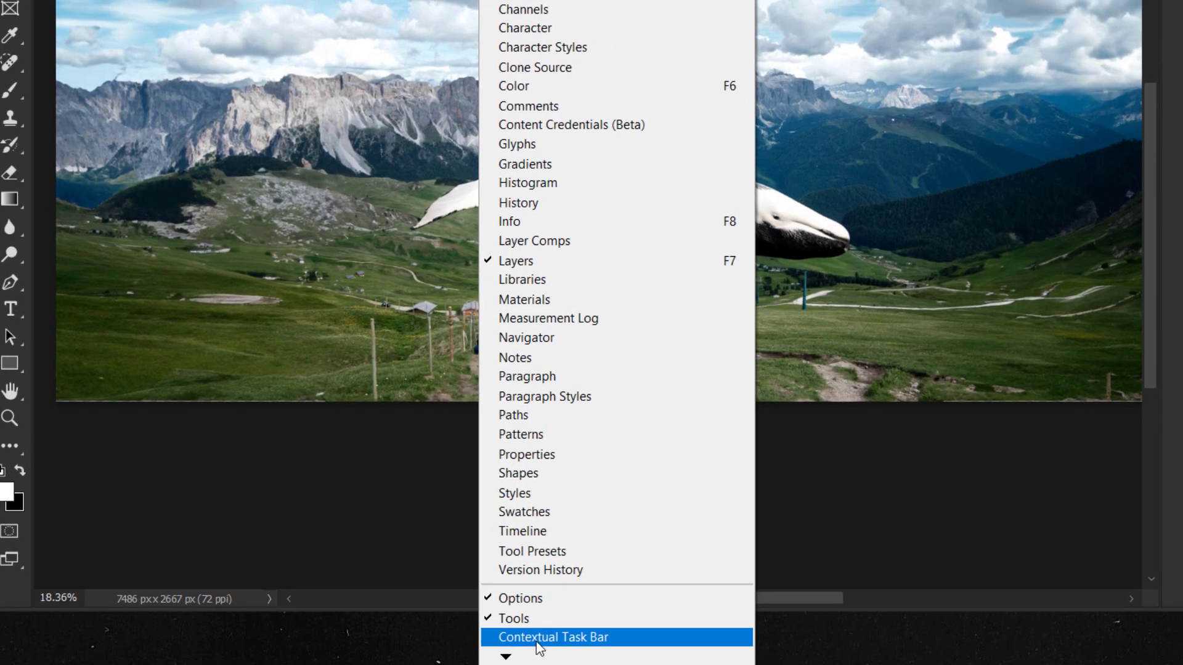
click(538, 638)
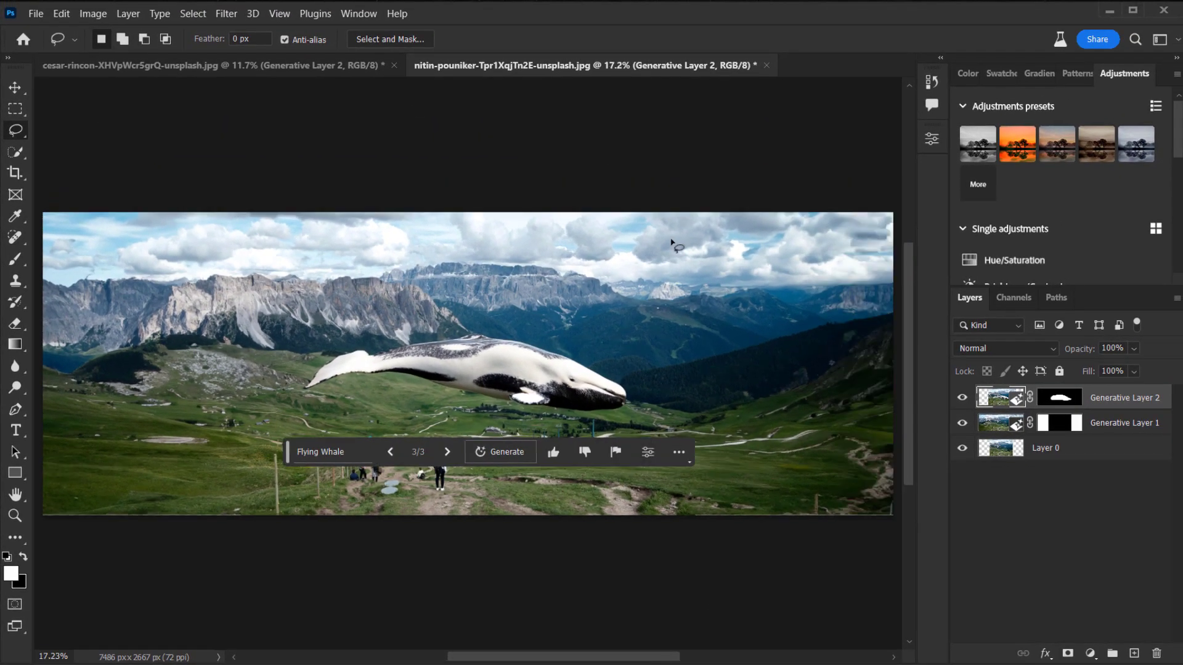
Switch to the expanded portrait document, hide all panels and fit the image to the screen for review
click(197, 65)
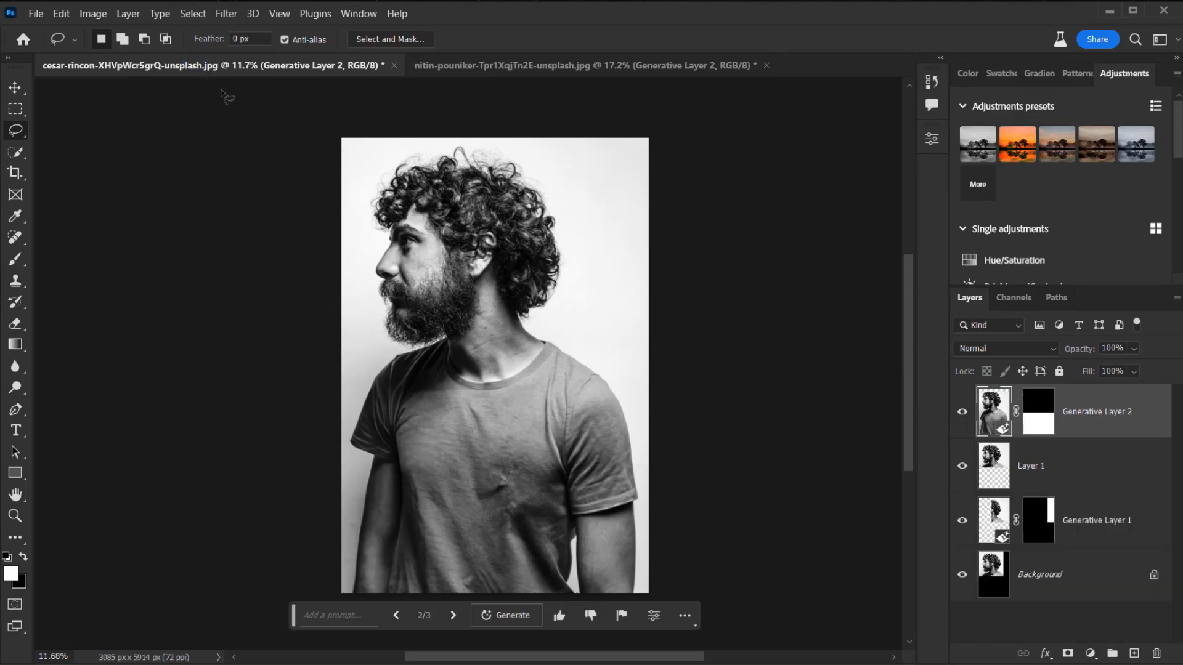
key(Tab)
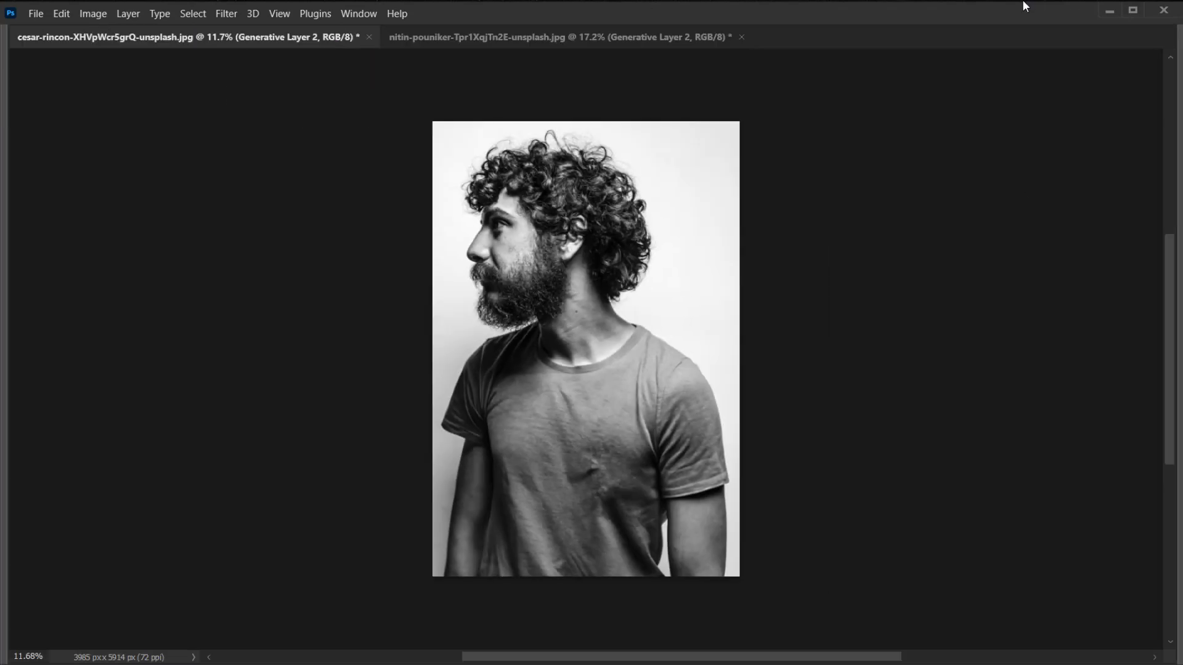
key(ctrl+0)
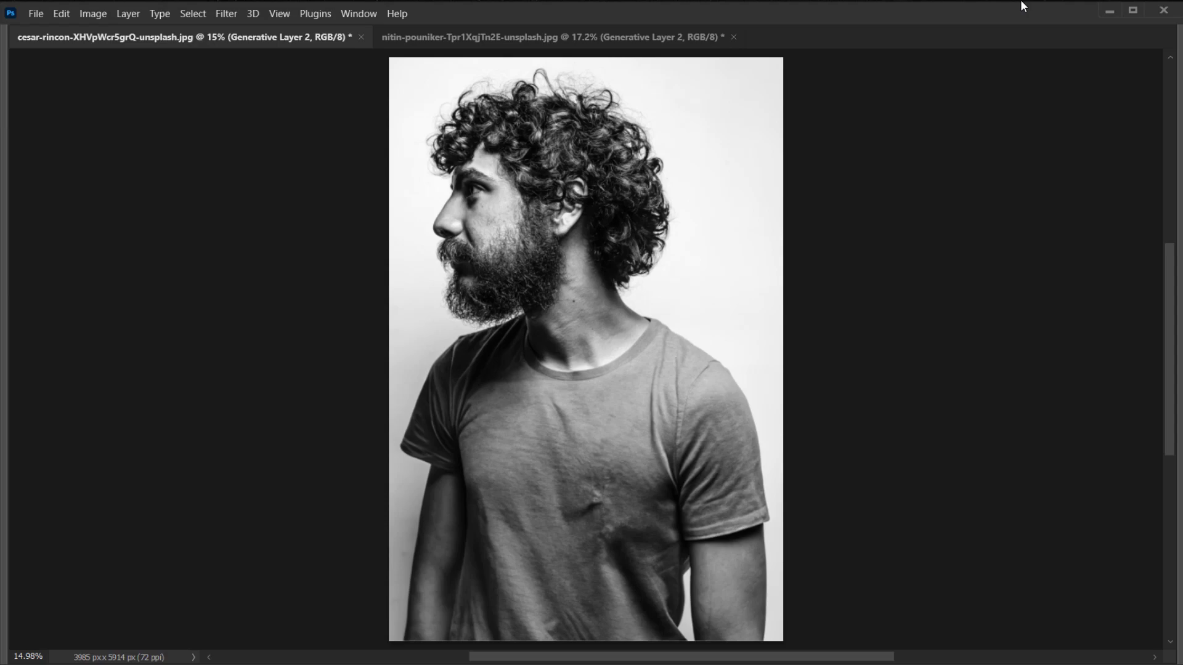